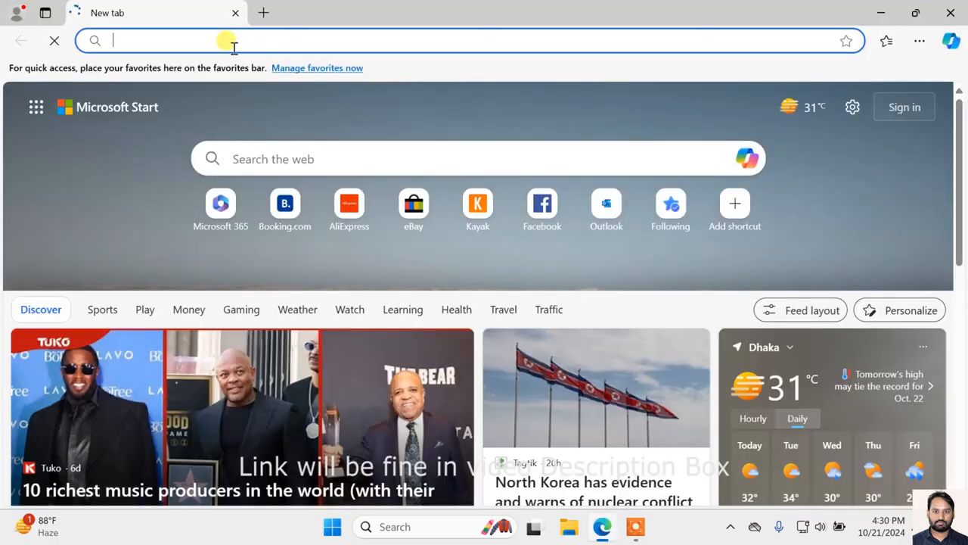
Search Google for "office deployment tool" and open Microsoft's official download page for it.
type("google.com")
key("Return")
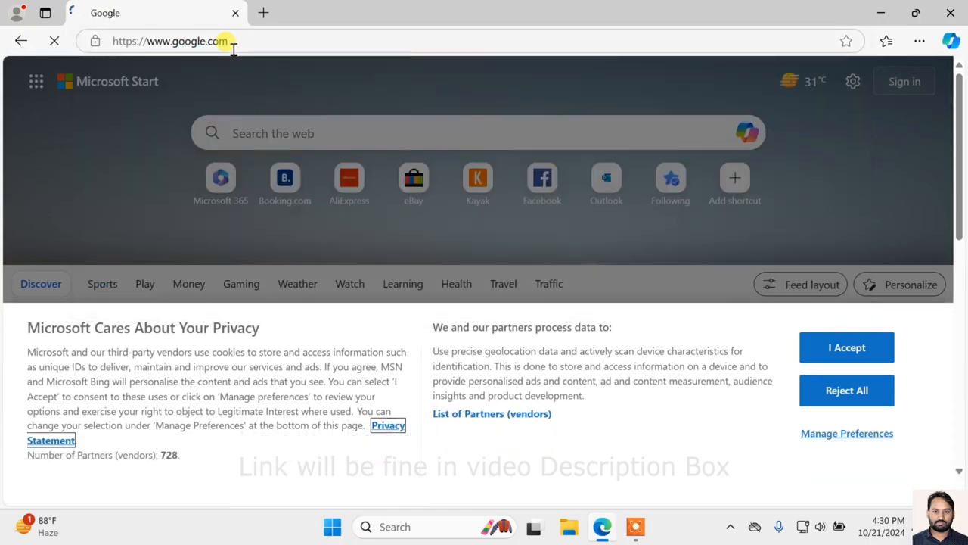
type("office")
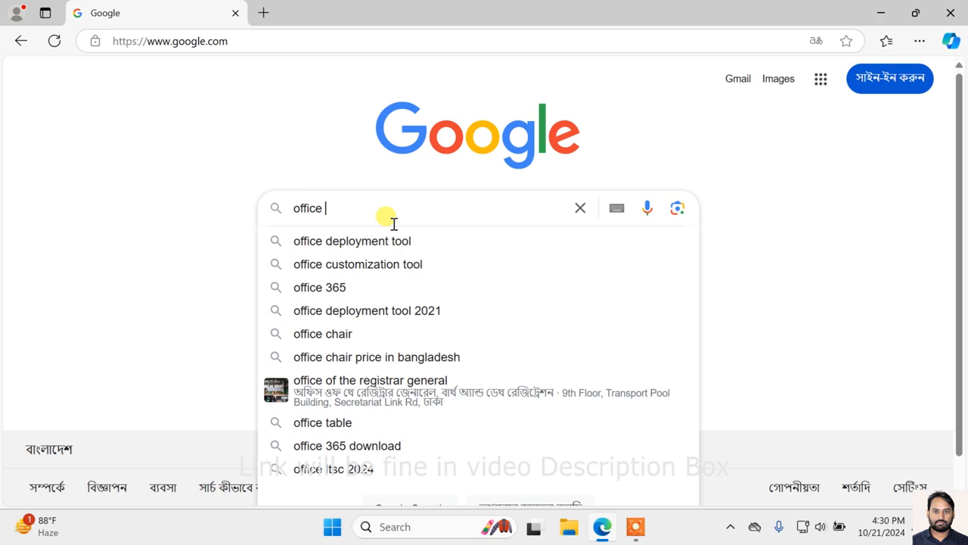
left_click(372, 242)
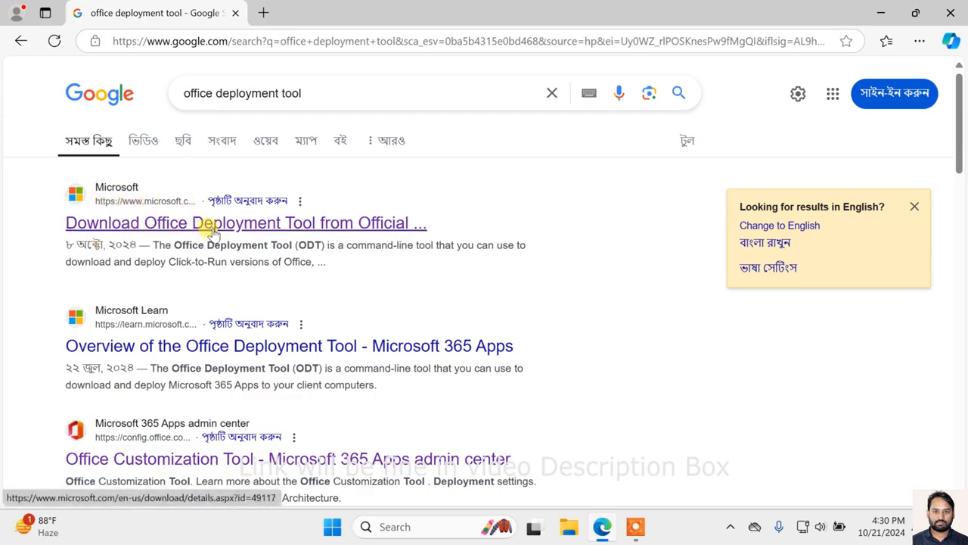
left_click(372, 228)
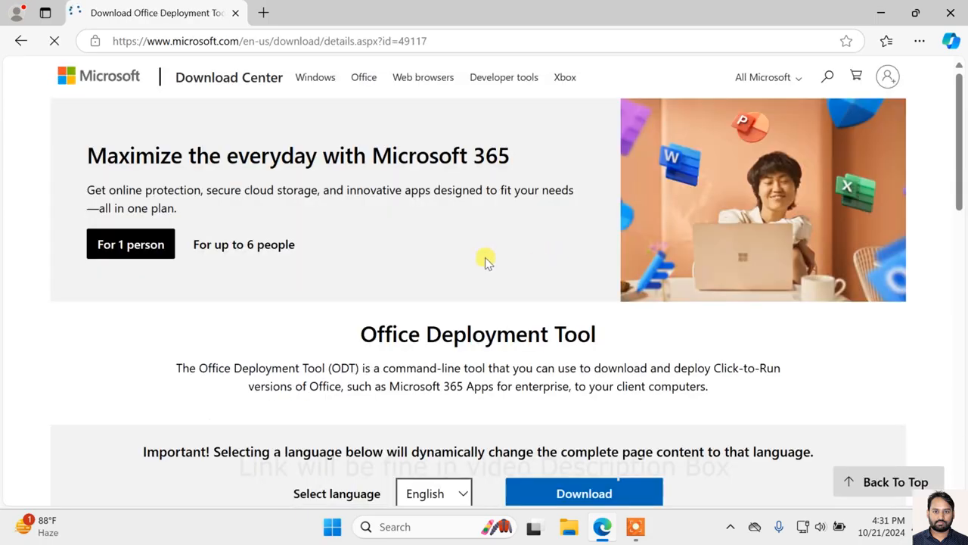
Download the English version of the Office Deployment Tool.
scroll(636, 426, "down", 2)
left_click(580, 376)
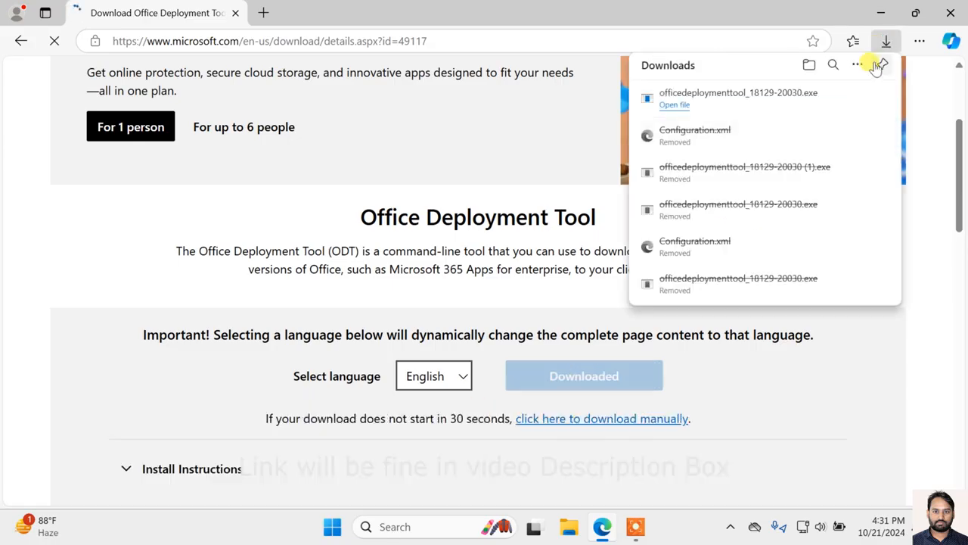
mouse_move(697, 114)
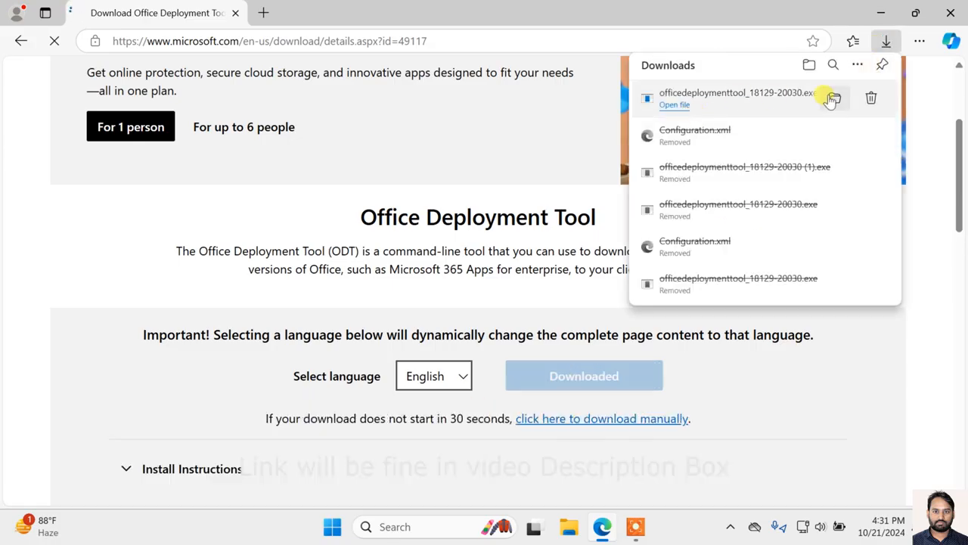
In a new browser tab, search Google for "office customization tool" and open the Microsoft 365 Apps admin center result.
left_click(263, 13)
type("google.com")
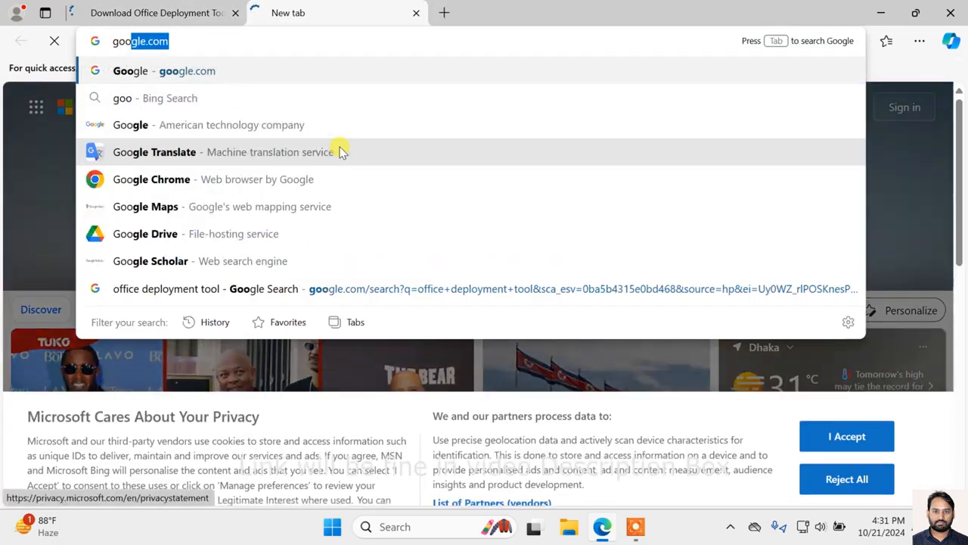
key("Return")
type("office cus")
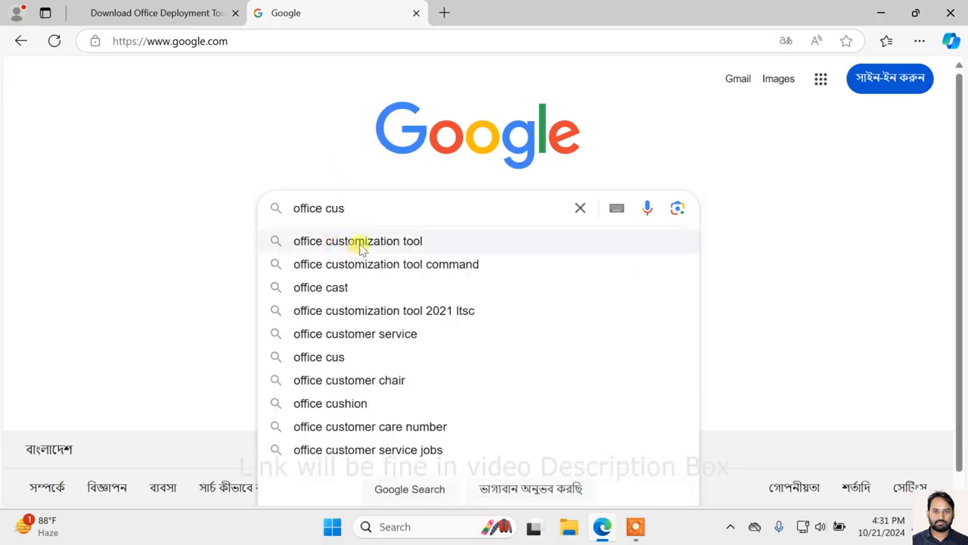
left_click(358, 242)
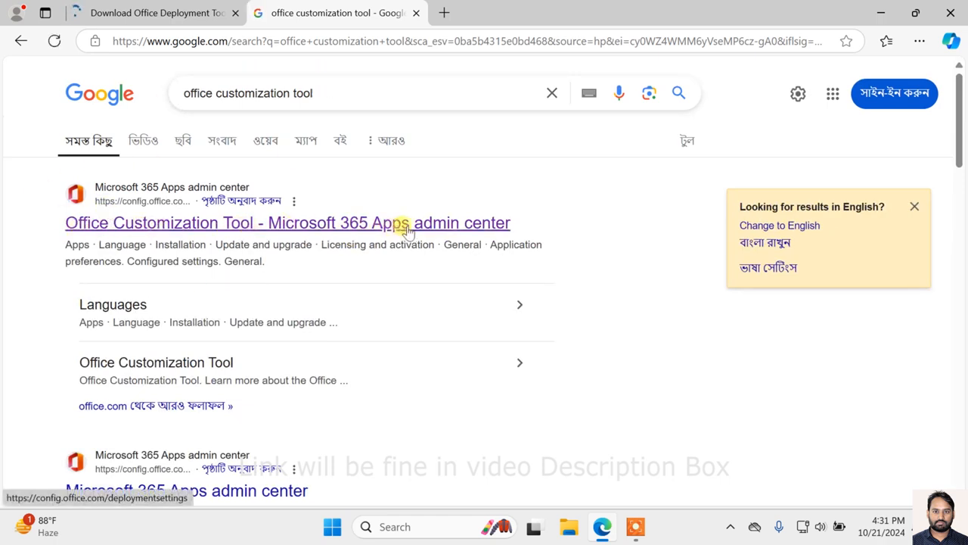
left_click(230, 225)
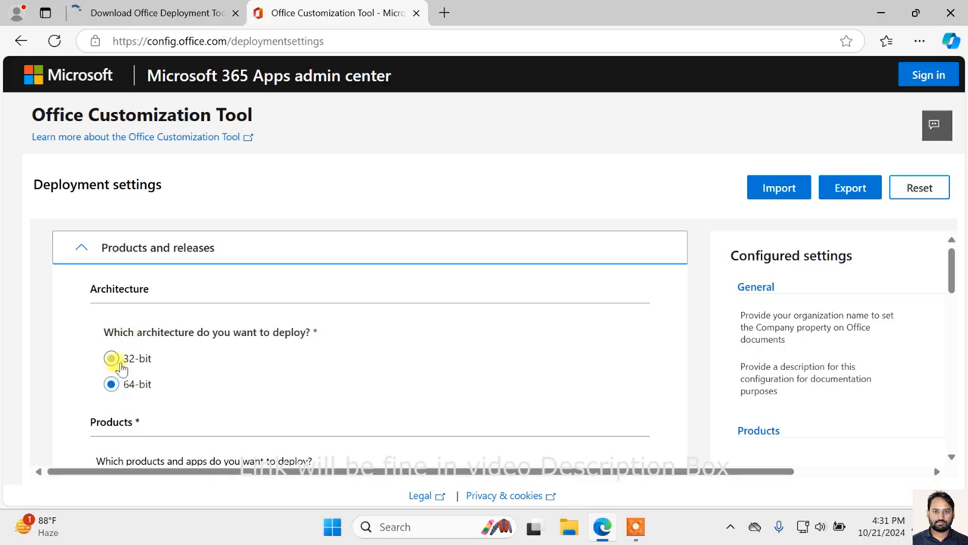
Check the computer's system type in the This PC properties, then return to the Office Customization Tool in Edge.
left_click(882, 13)
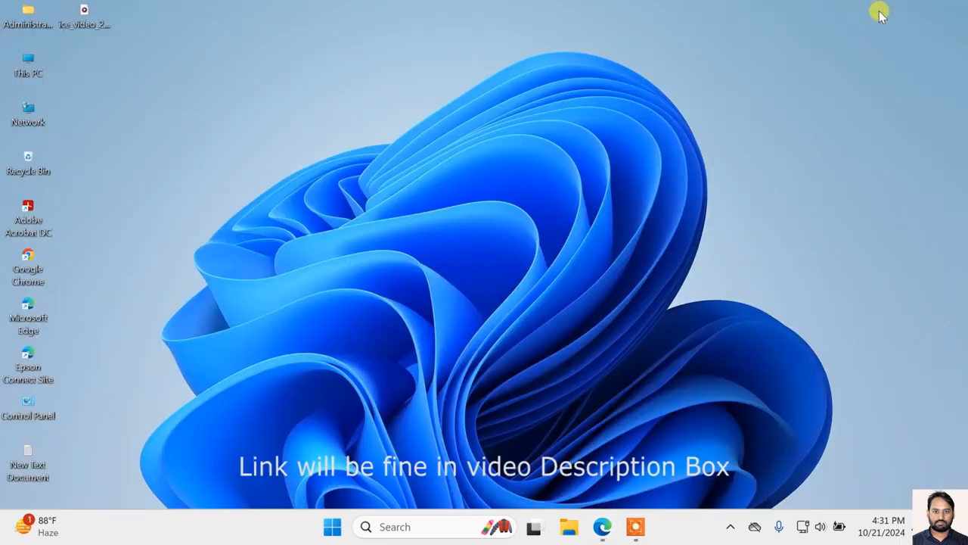
right_click(28, 67)
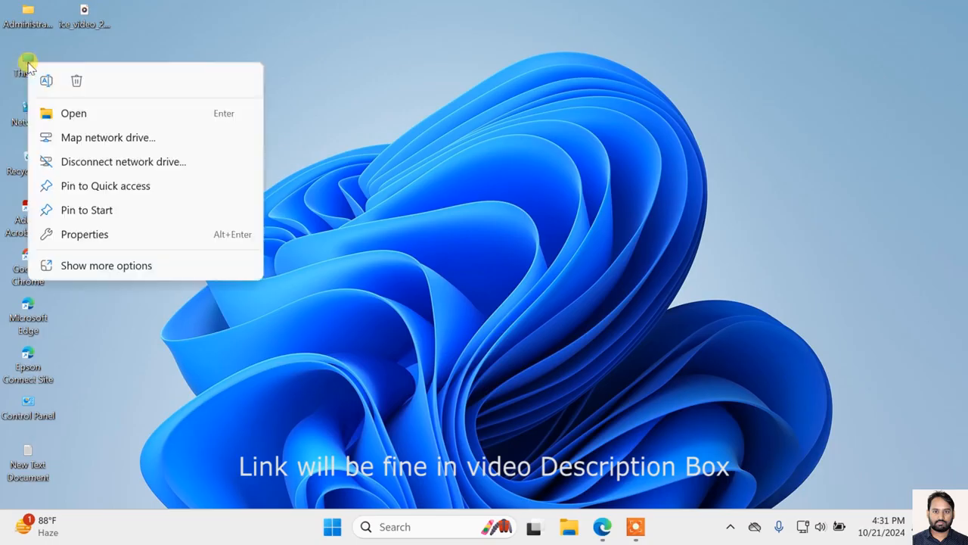
left_click(84, 234)
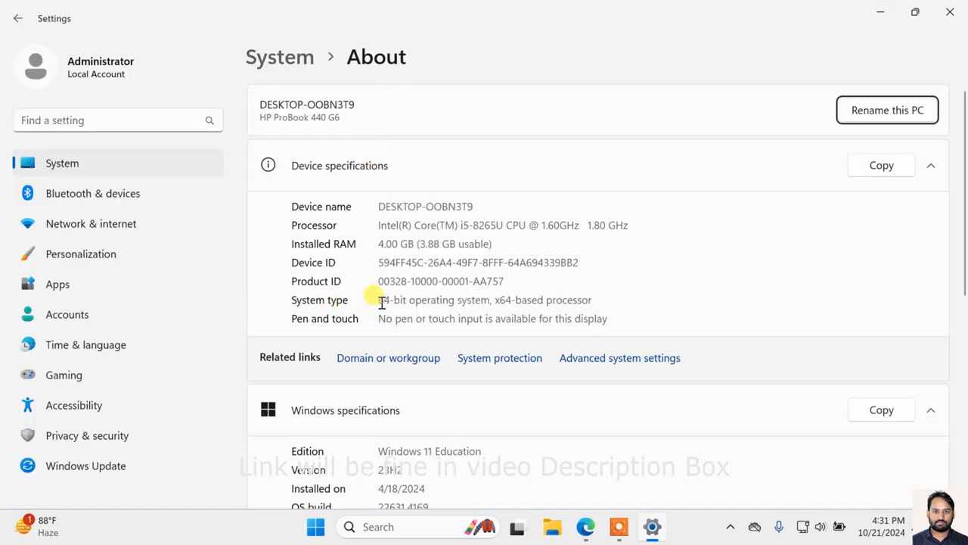
left_click_drag(382, 303, 468, 302)
left_click(484, 300)
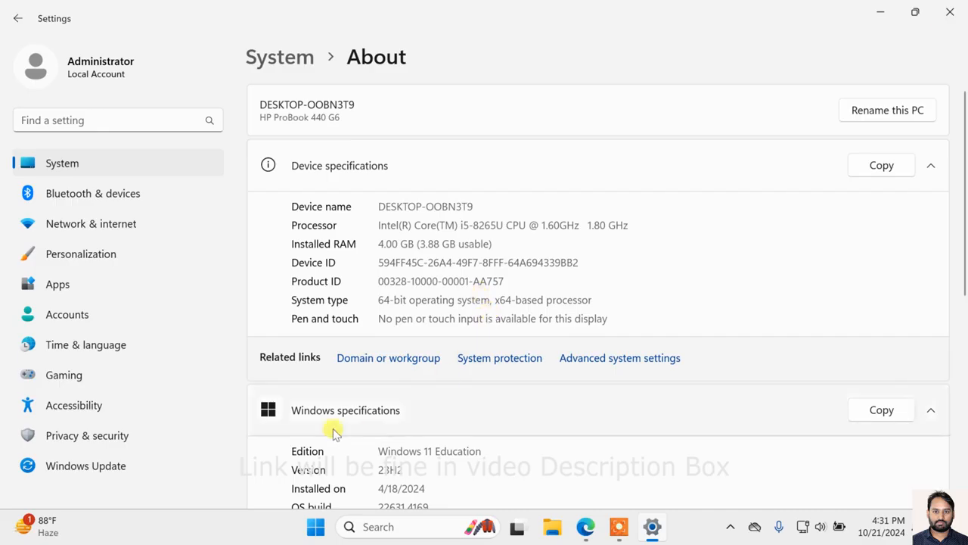
left_click(956, 16)
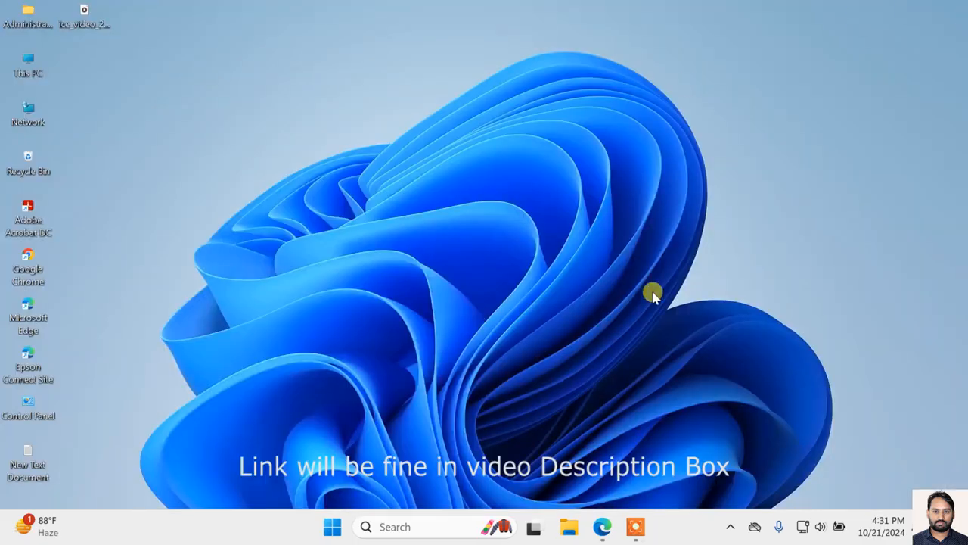
left_click(603, 530)
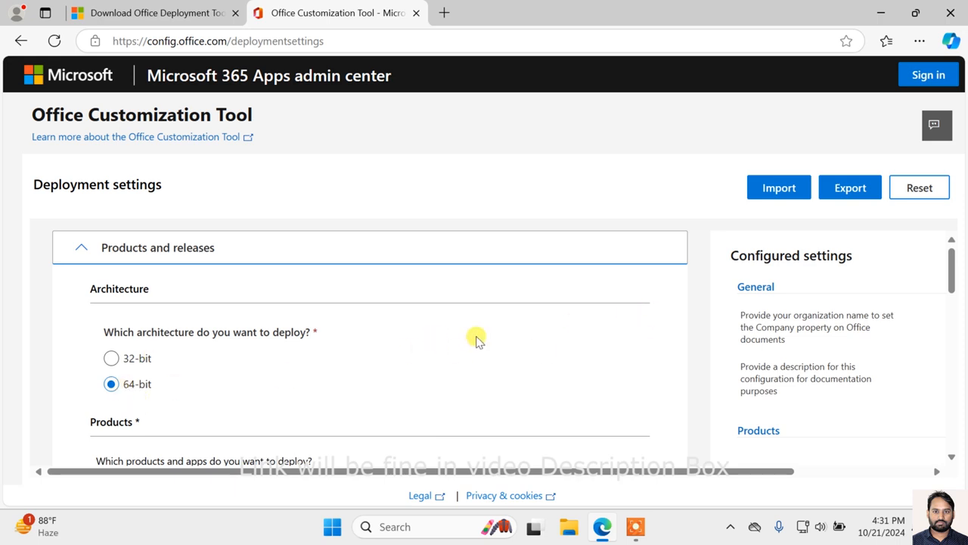
Choose Office LTSC Professional Plus 2021 - Volume License as the Office suite to deploy.
scroll(476, 340, "down", 3)
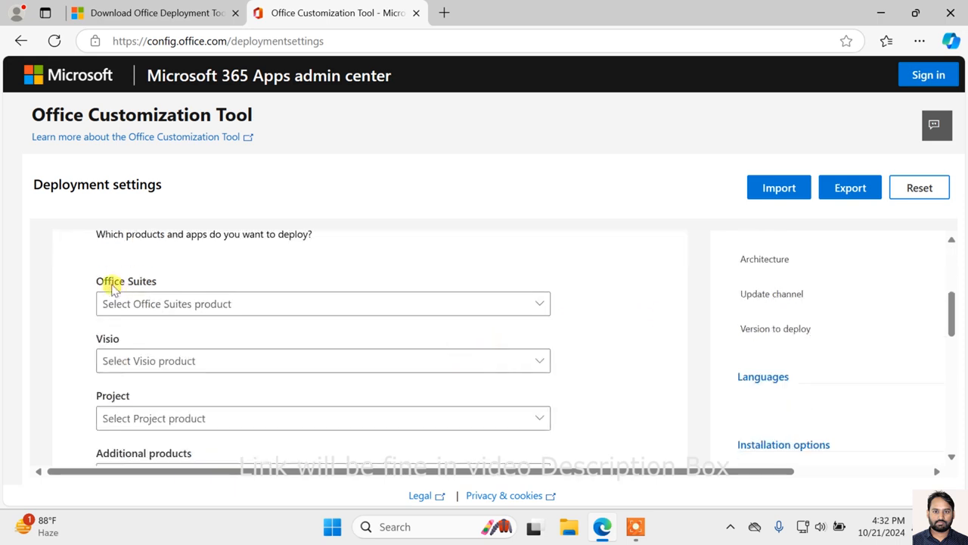
left_click(152, 307)
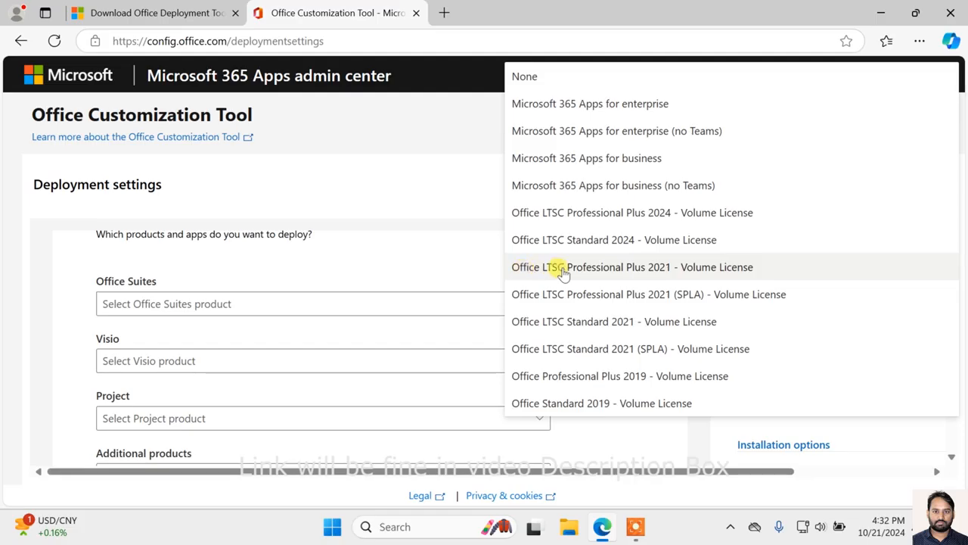
left_click(668, 269)
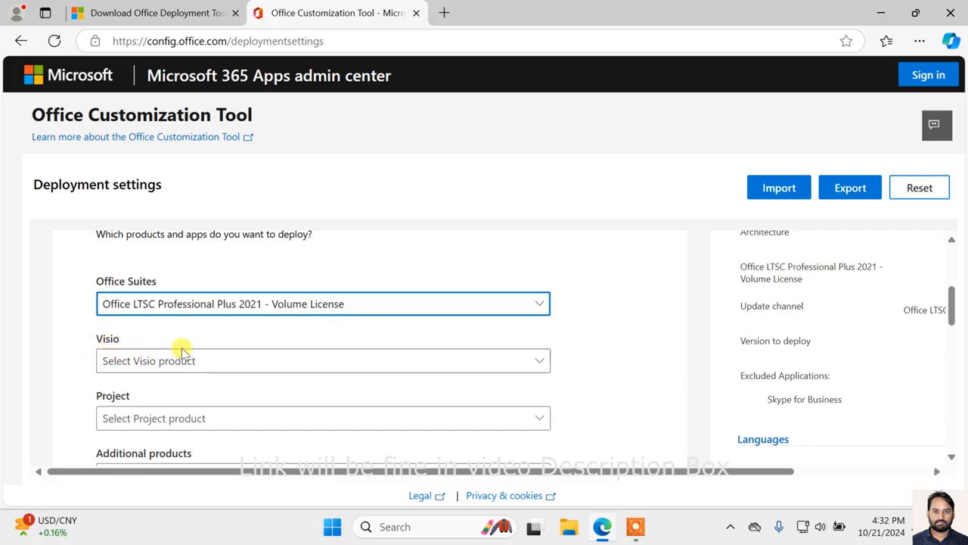
Select Latest as the Office version to deploy.
scroll(605, 333, "down", 2)
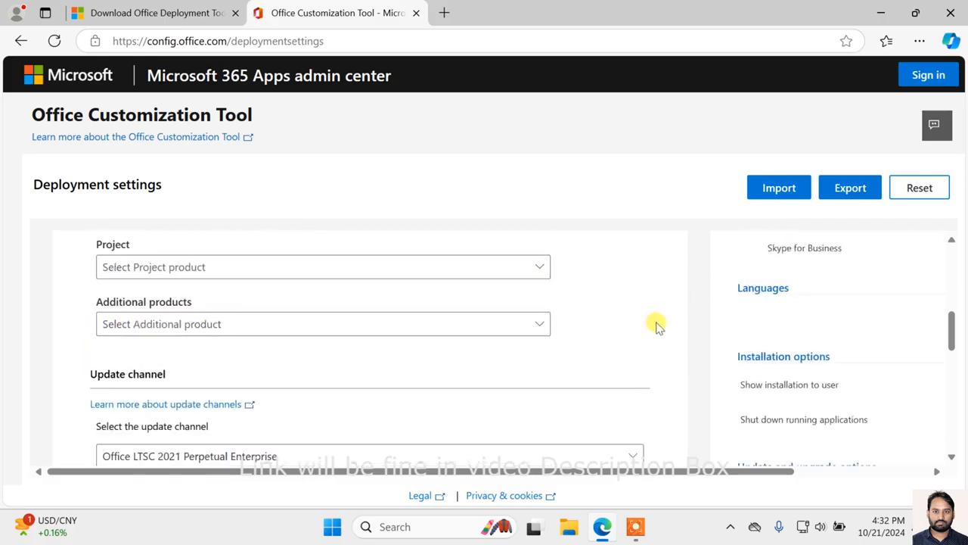
scroll(264, 385, "down", 3)
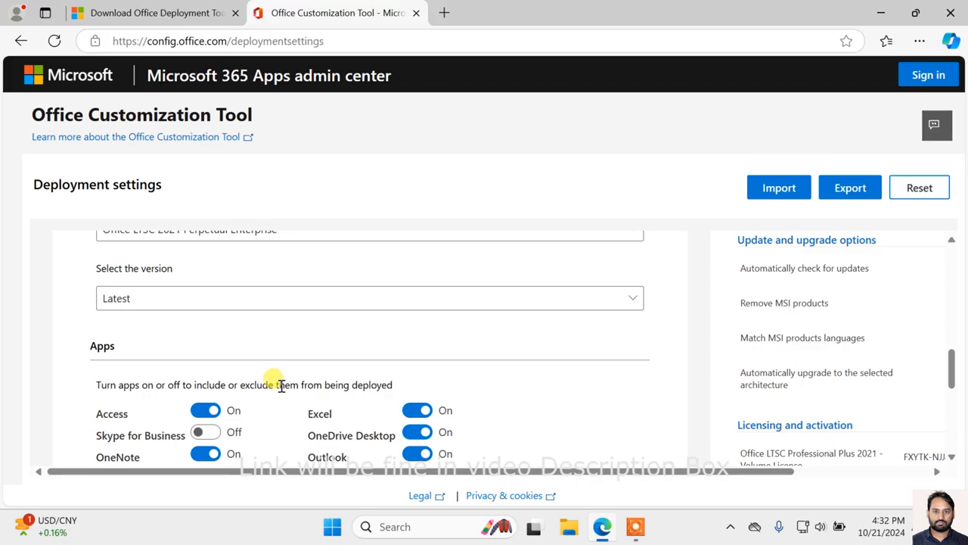
left_click(117, 301)
left_click(144, 333)
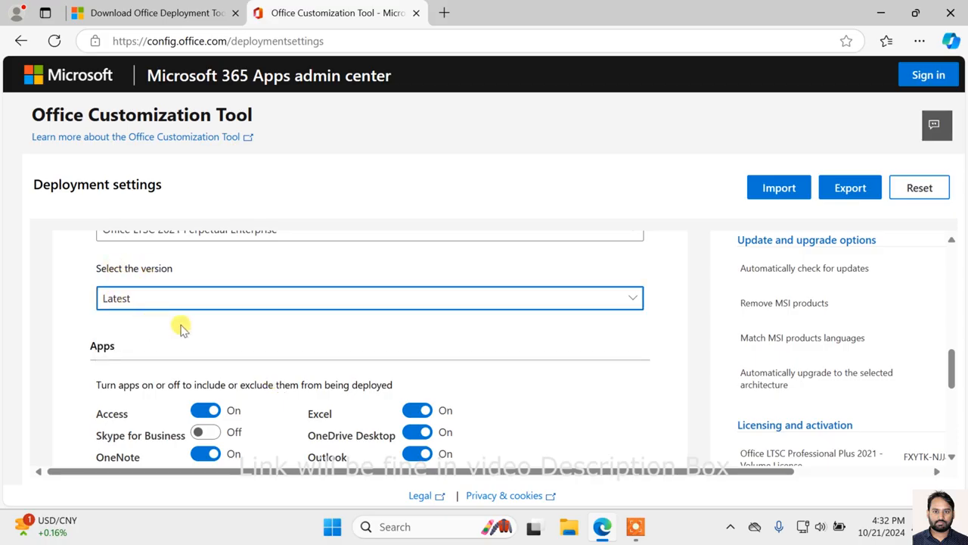
Review the included apps and set the primary language to English (United States).
scroll(347, 332, "down", 2)
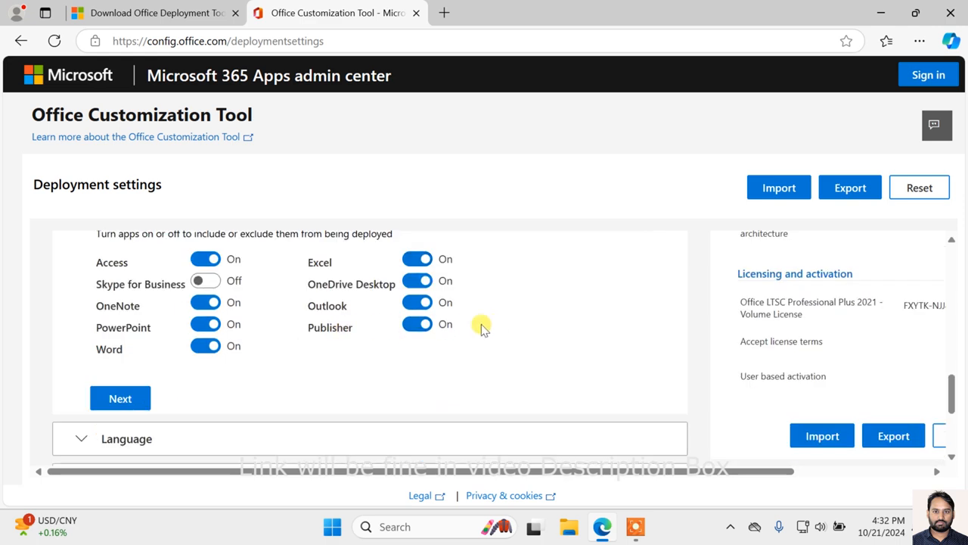
scroll(134, 264, "up", 1)
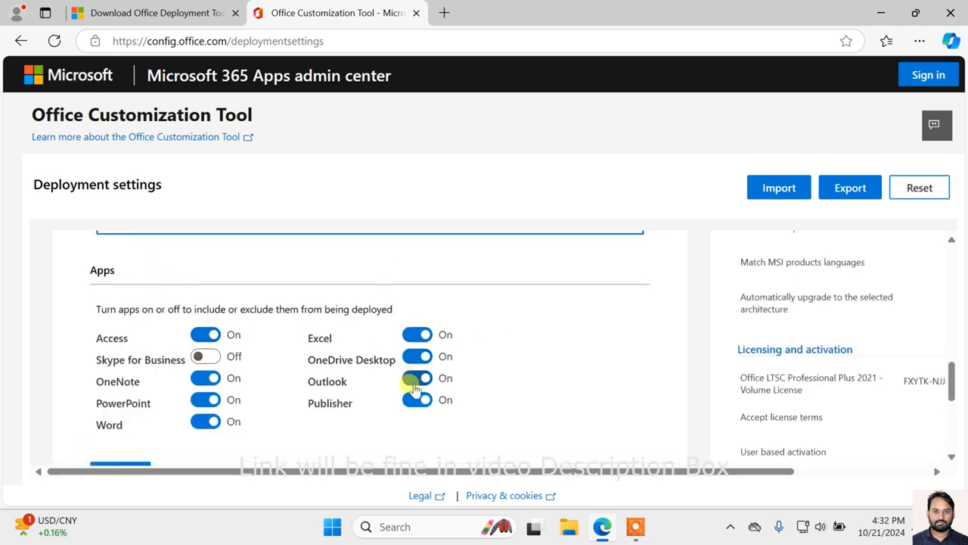
scroll(545, 346, "down", 2)
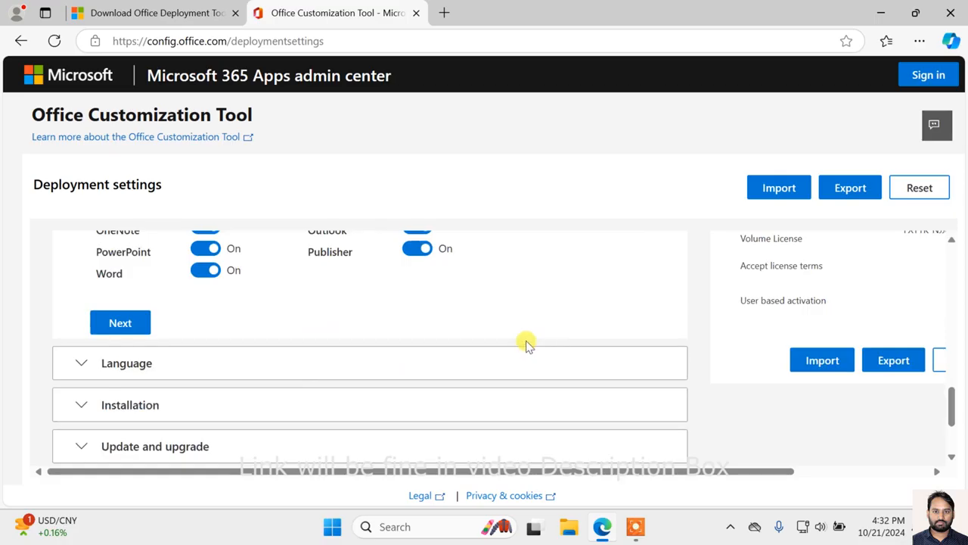
left_click(137, 369)
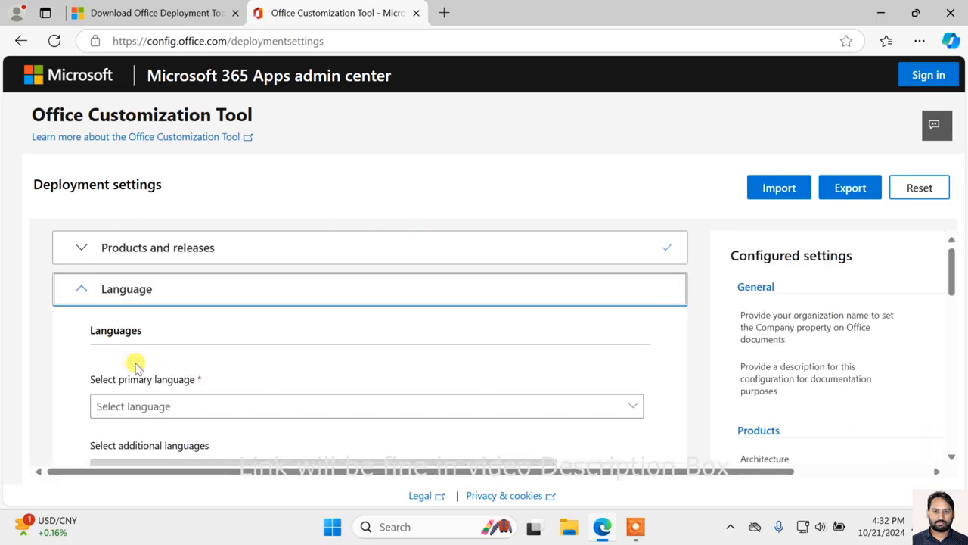
left_click(170, 409)
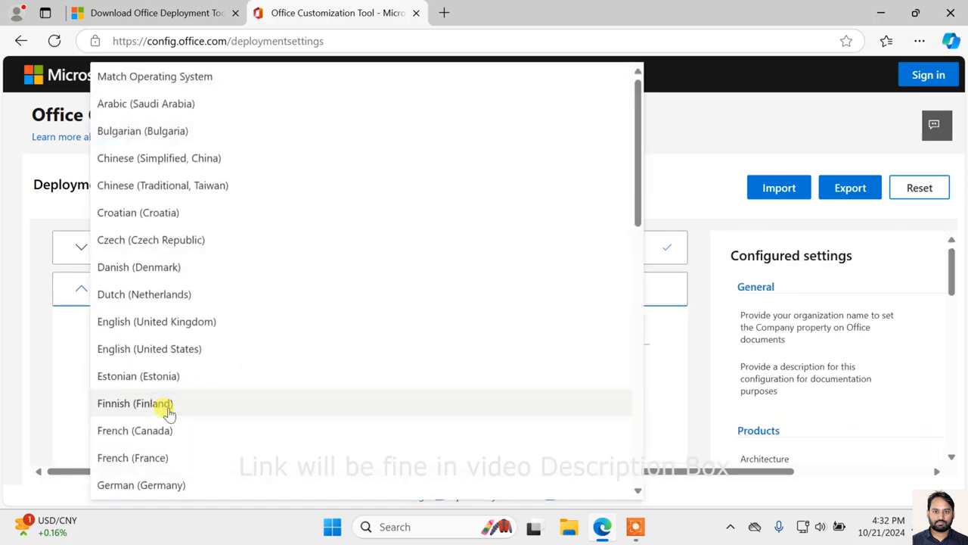
left_click(160, 352)
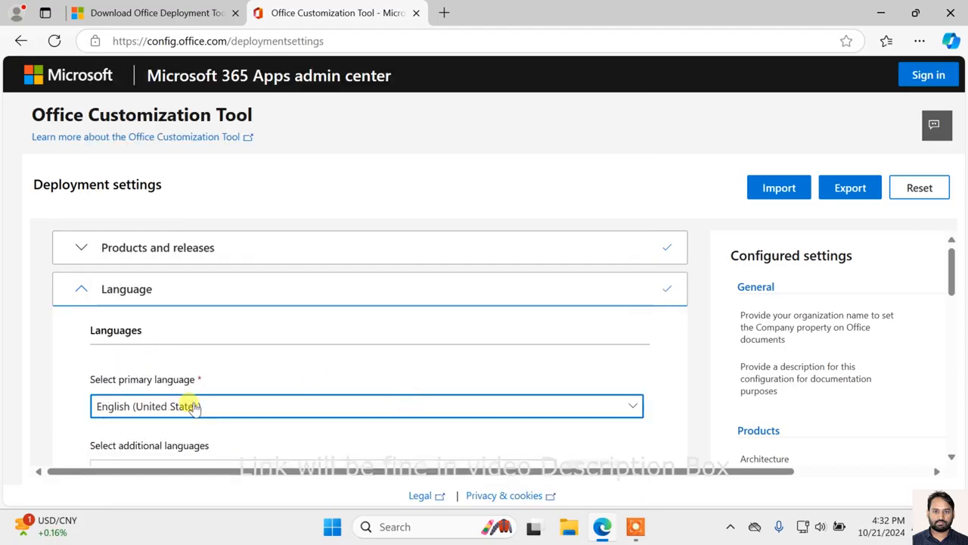
Start exporting the deployment settings and choose Office Open XML formats as the default file format.
left_click(851, 191)
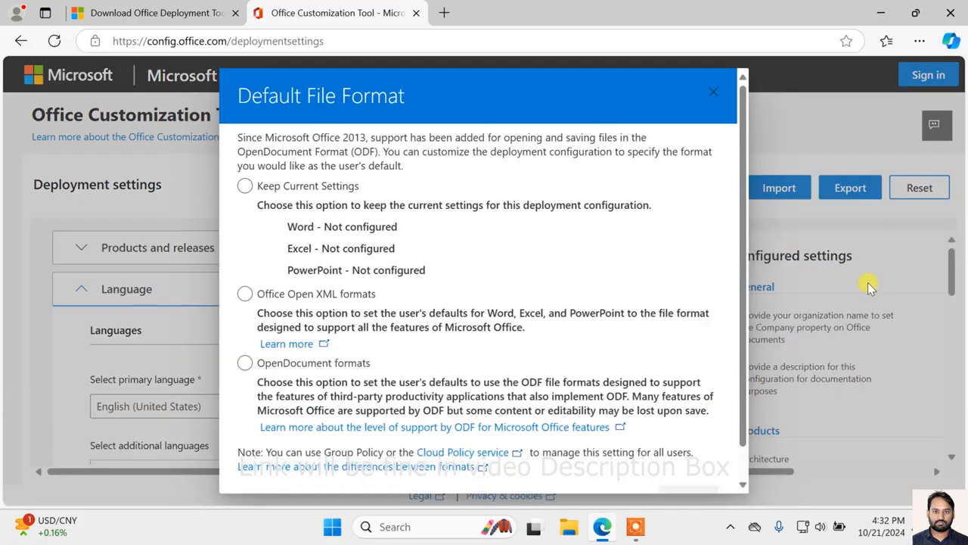
left_click(273, 296)
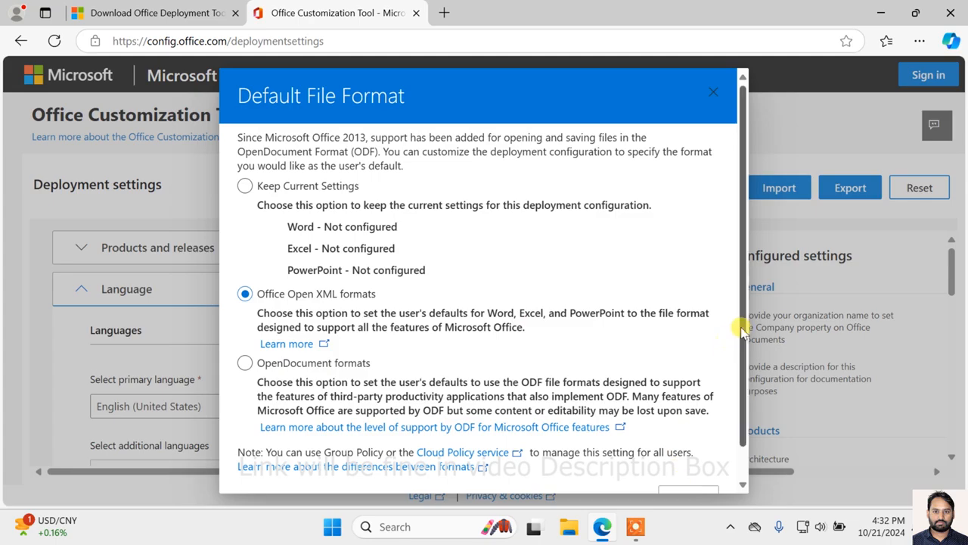
scroll(743, 387, "down", 1)
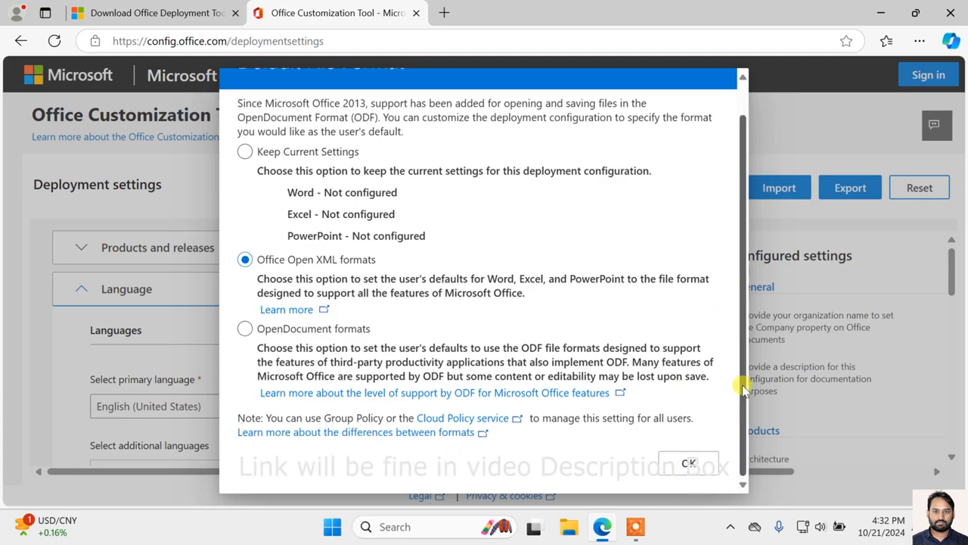
left_click(684, 465)
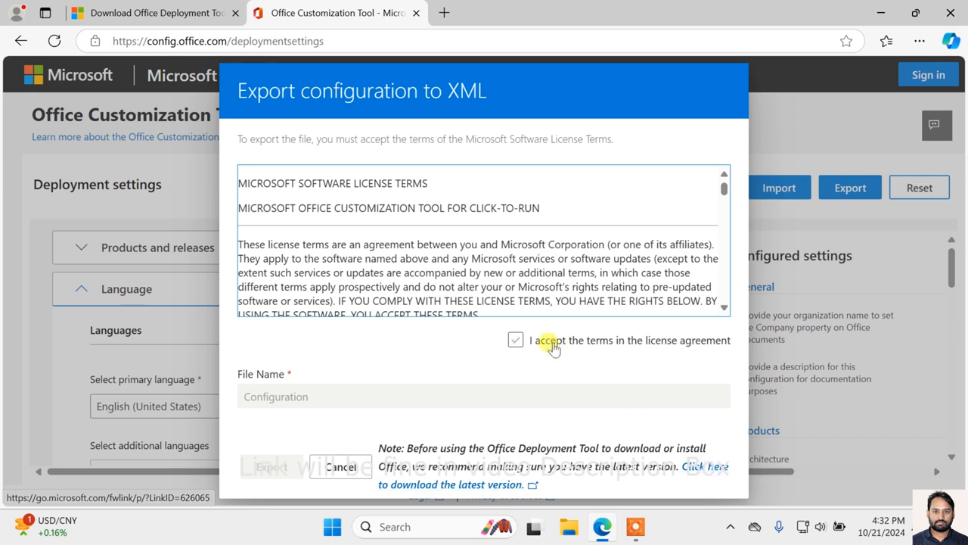
Accept the license terms, export the configuration under the file name Configuration, and keep the downloaded XML file.
left_click(515, 342)
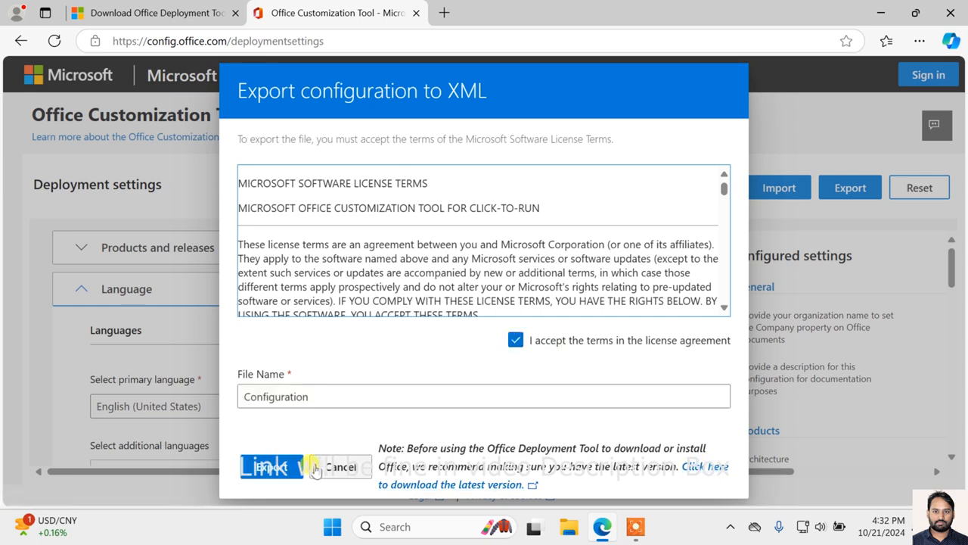
left_click(270, 469)
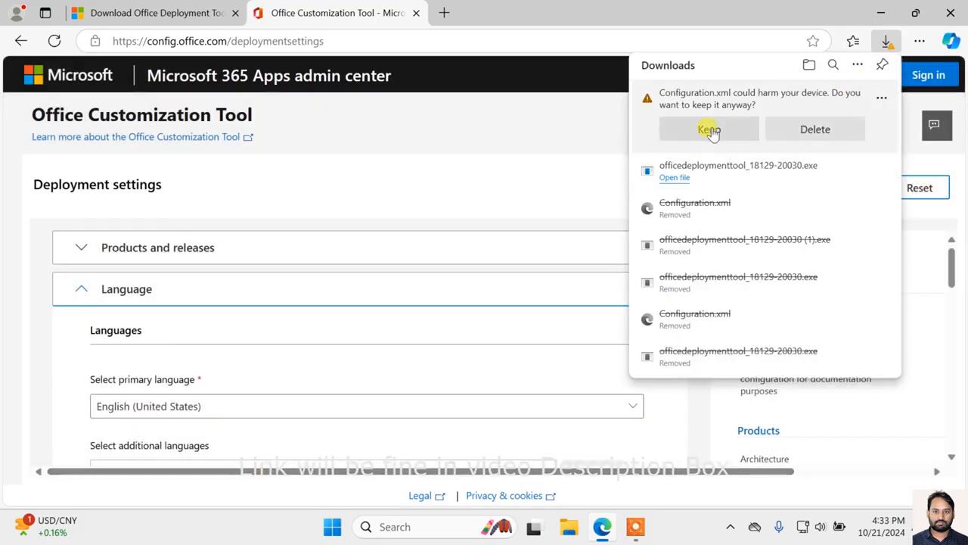
left_click(710, 130)
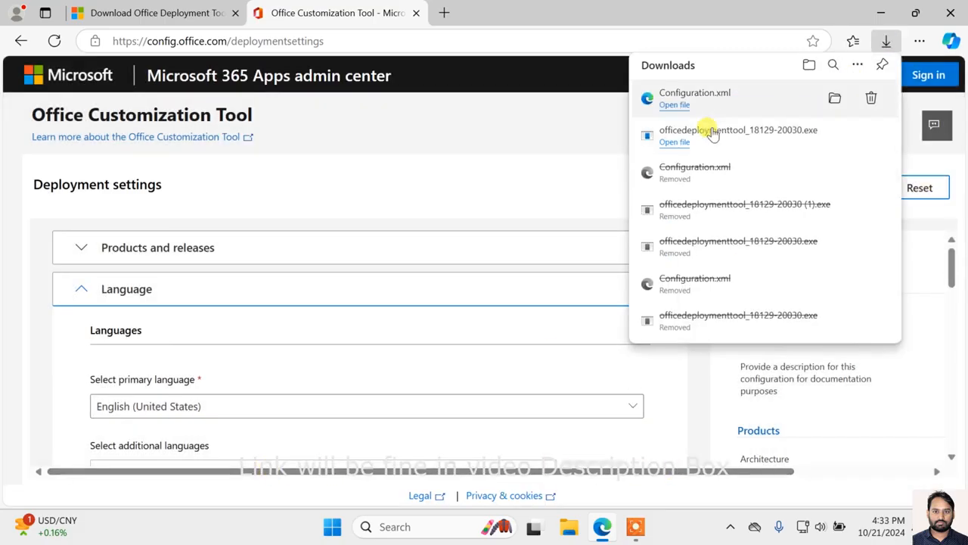
left_click(835, 101)
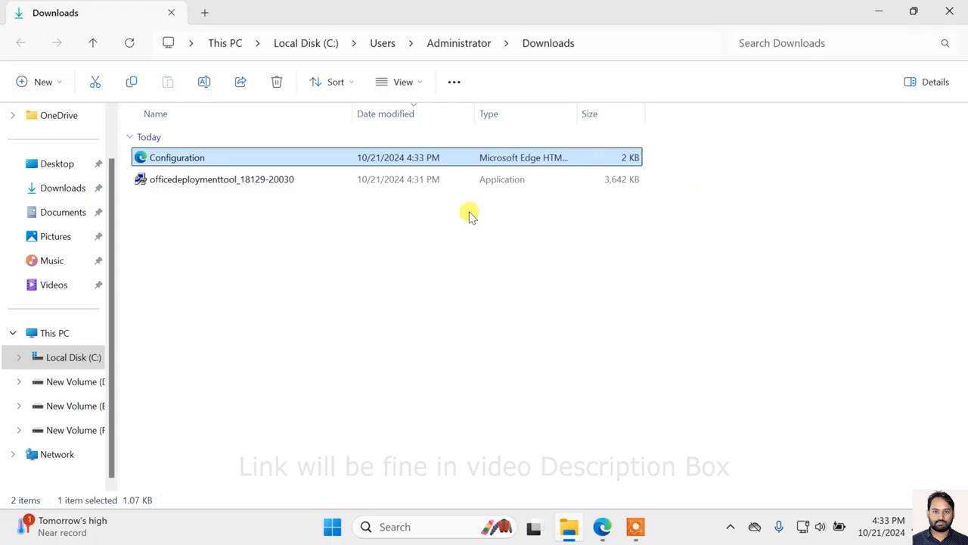
left_click_drag(224, 241, 177, 160)
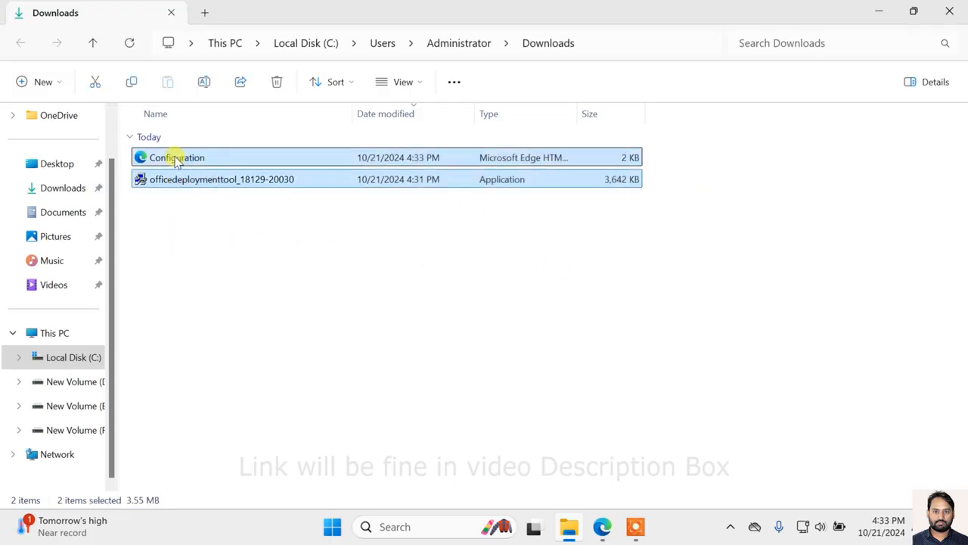
right_click(176, 160)
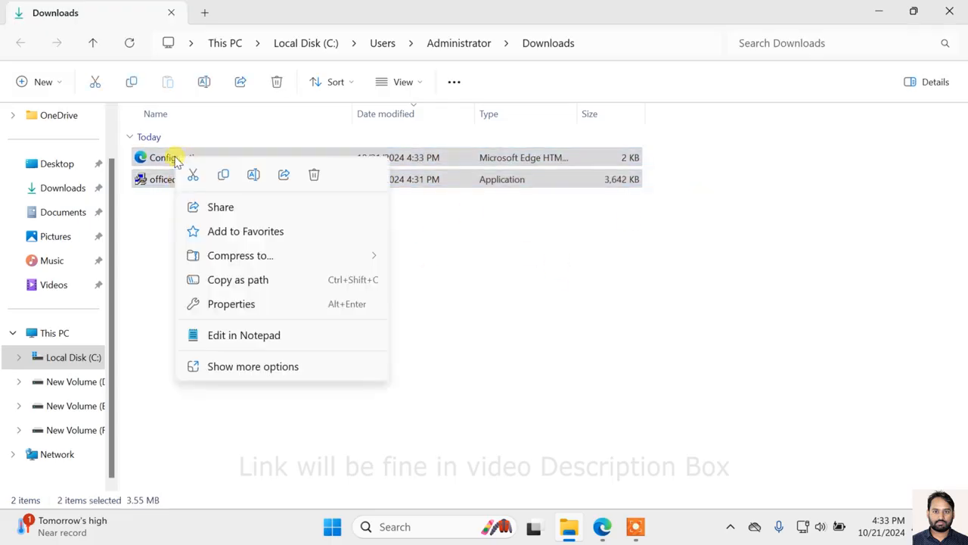
left_click(223, 175)
left_click(878, 12)
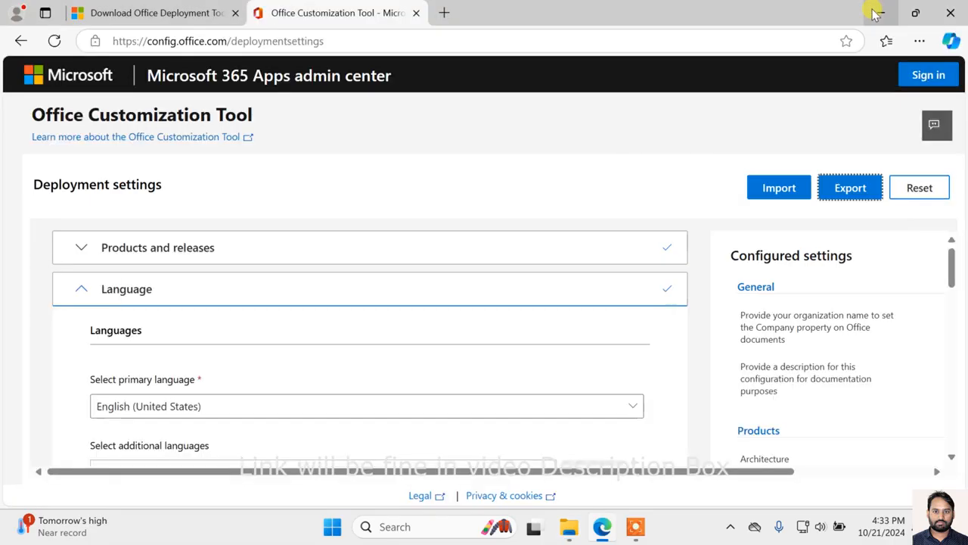
left_click(873, 12)
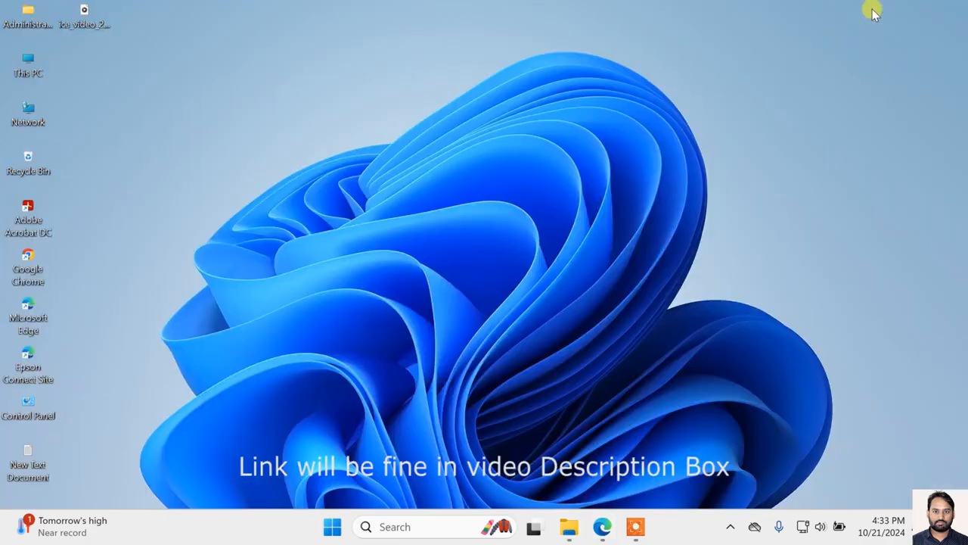
Create a new desktop folder named office2021.
right_click(151, 70)
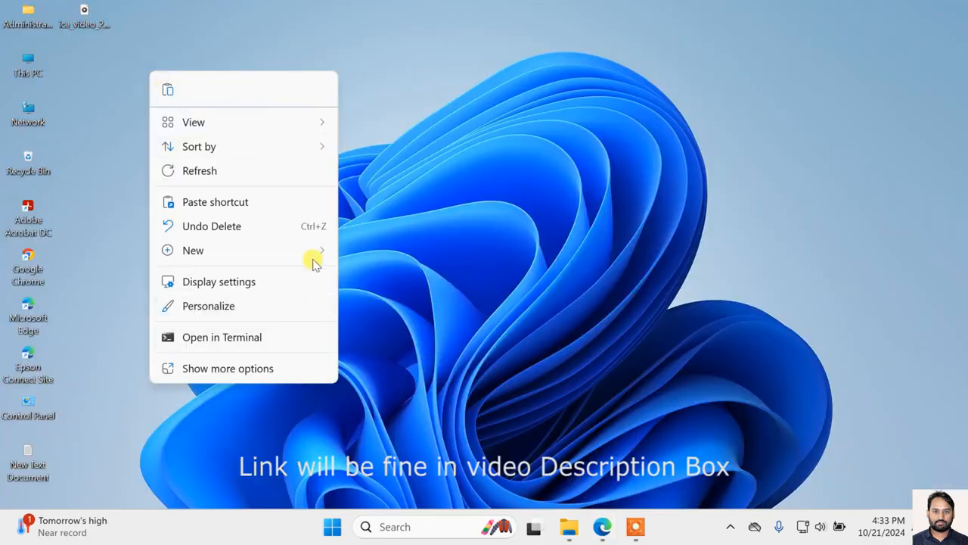
mouse_move(314, 257)
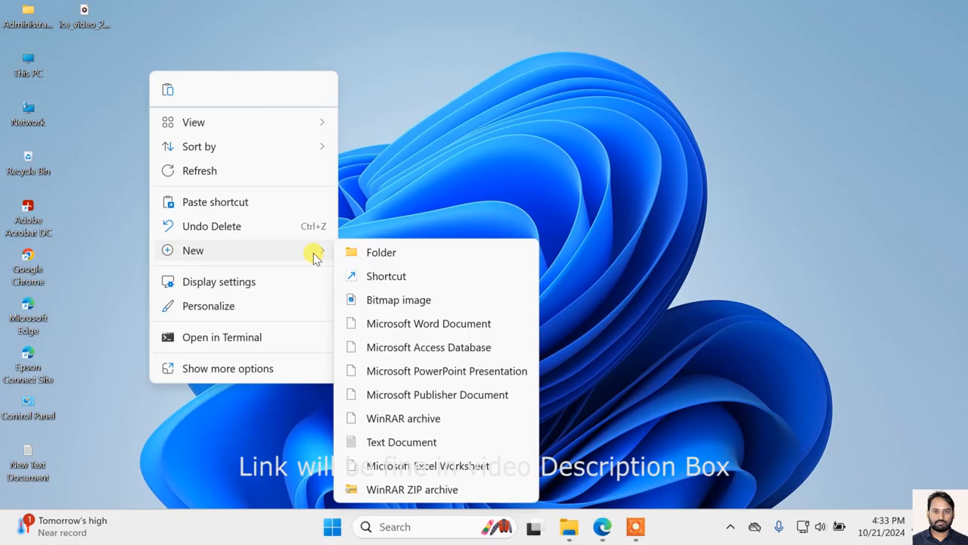
left_click(394, 253)
type("of")
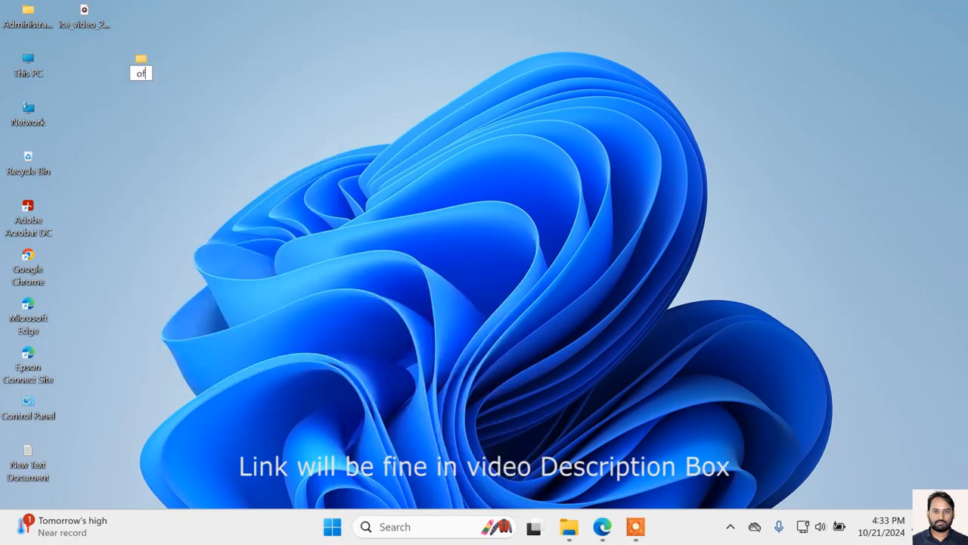
type("fice202")
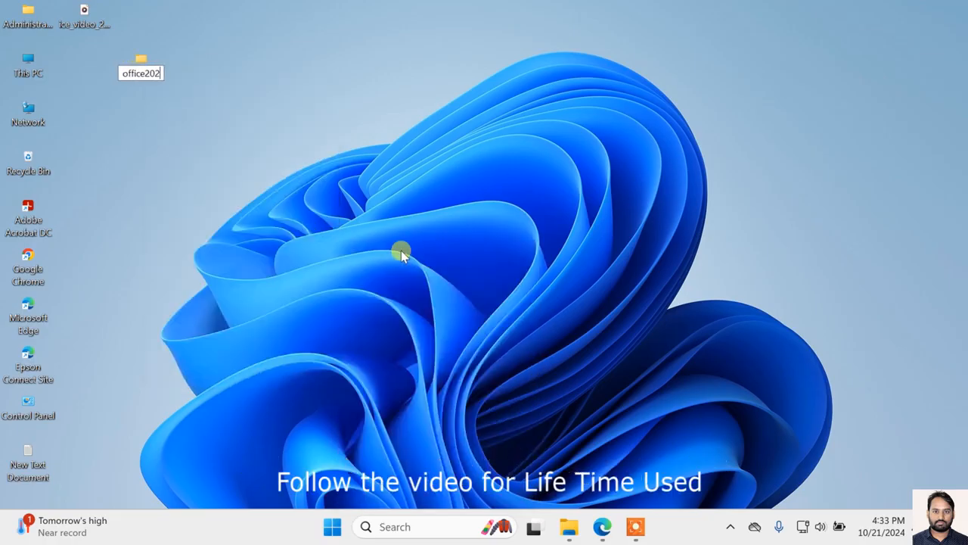
type("1")
key("Return")
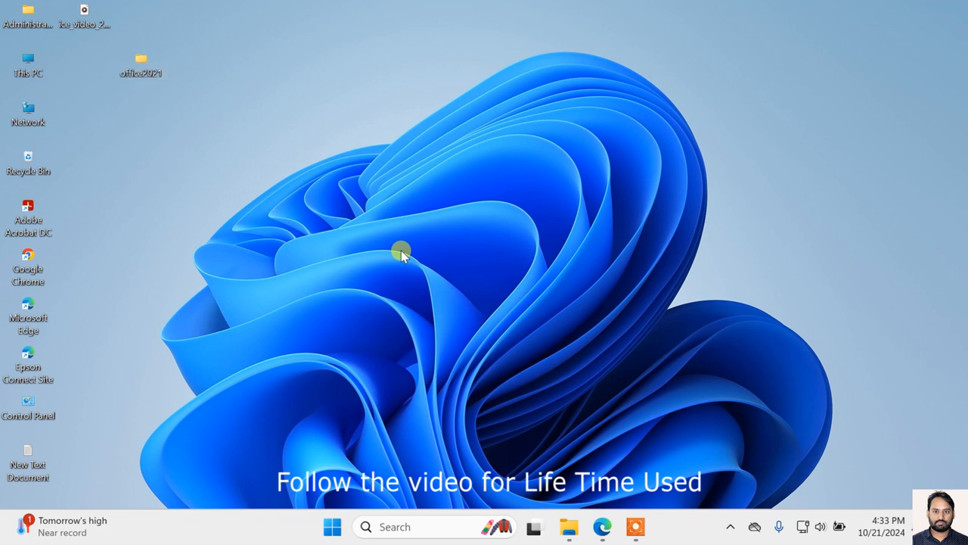
Paste the copied configuration file and deployment tool into the office2021 folder and return to the desktop.
key("Return")
right_click(272, 171)
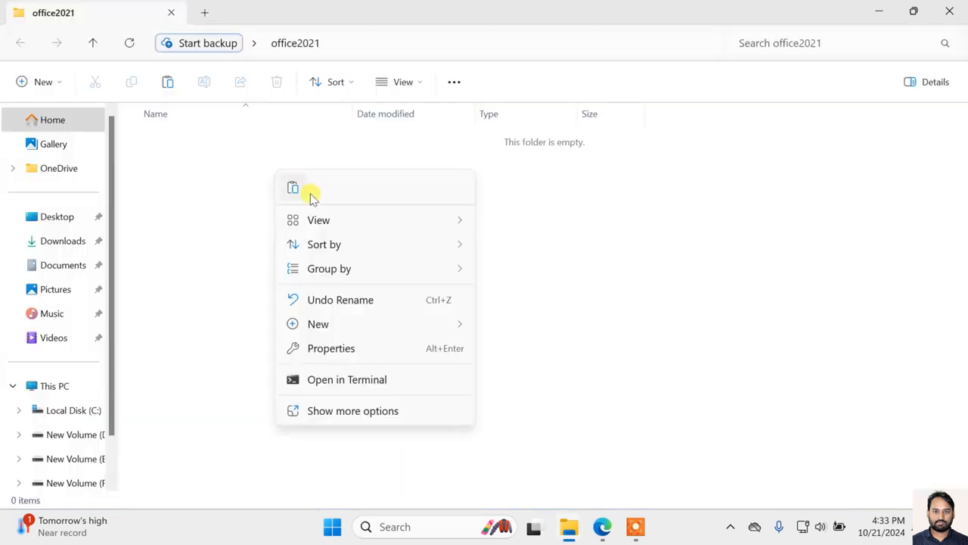
left_click(291, 188)
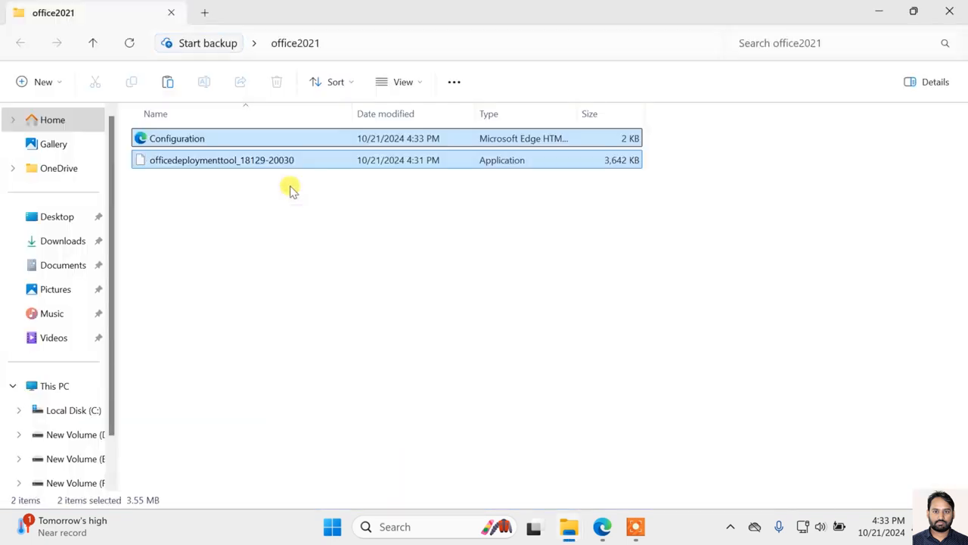
left_click(428, 321)
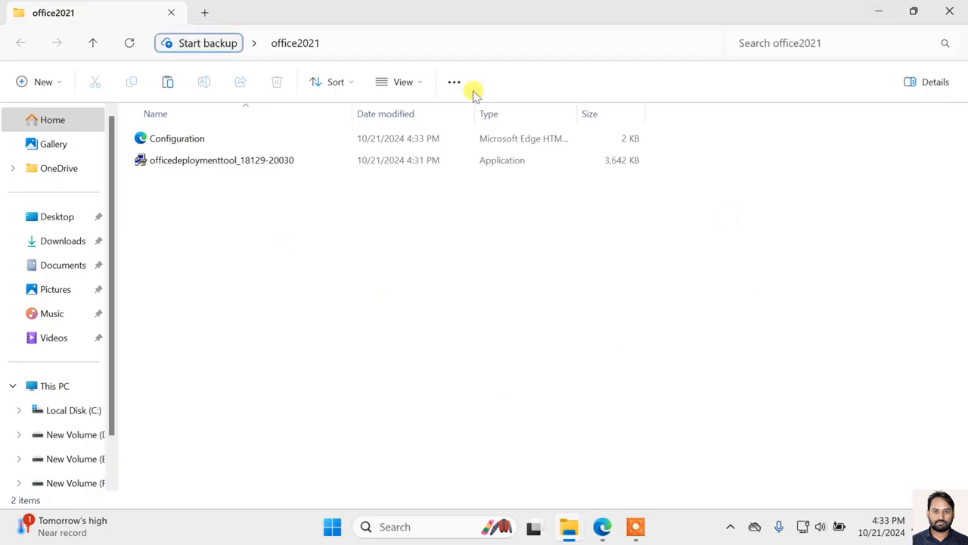
left_click(880, 12)
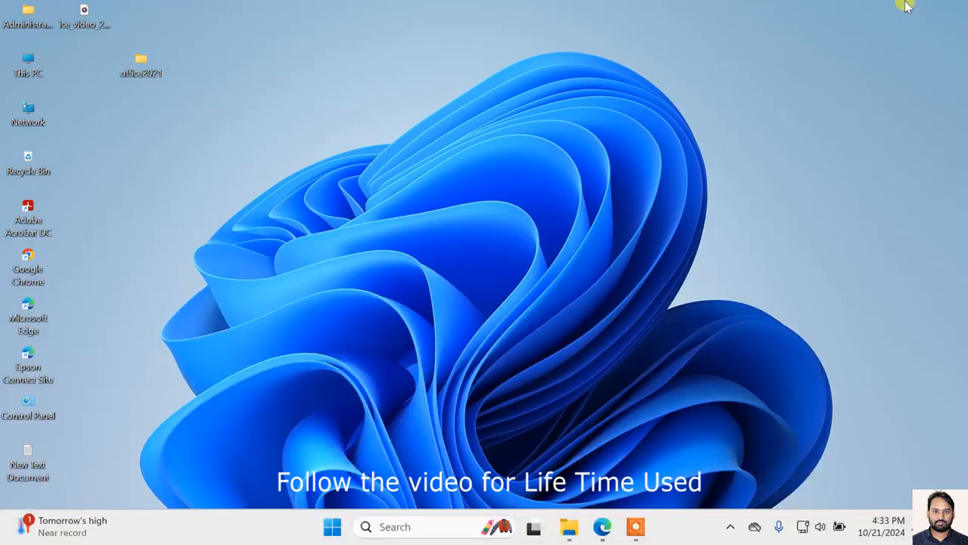
Open the New Text Document on the desktop and copy the Microsoft Learn volume-license-activation/gvlks link from it.
double_click(37, 459)
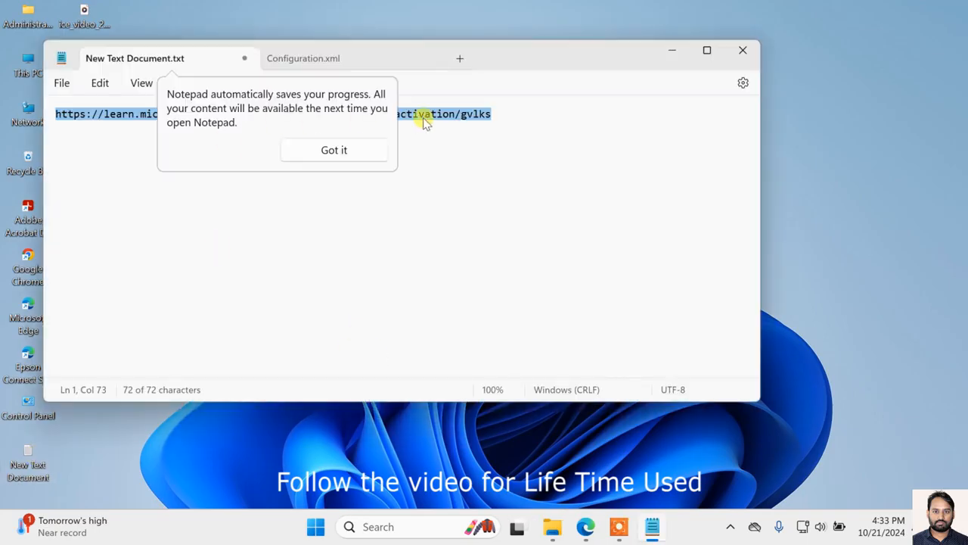
left_click(370, 151)
left_click_drag(496, 115, 38, 111)
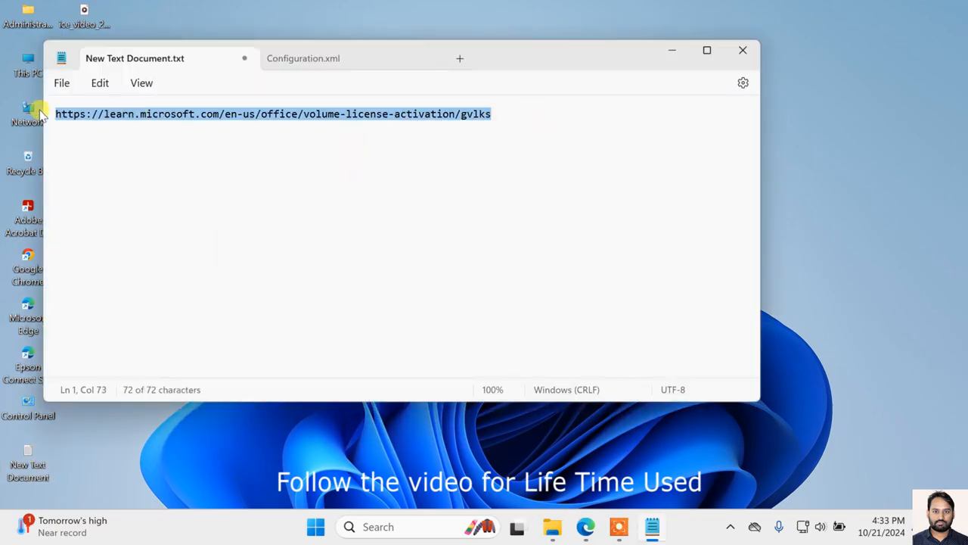
right_click(108, 116)
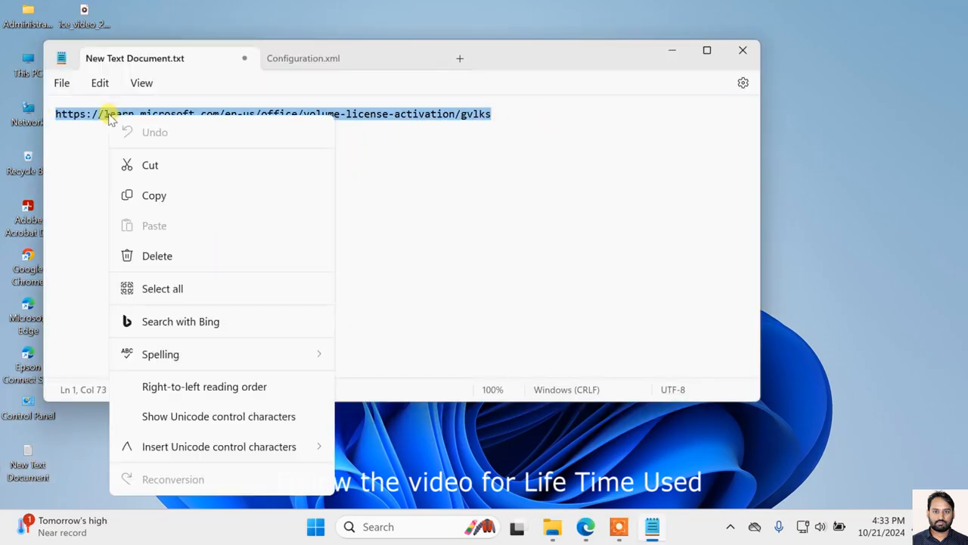
left_click(154, 195)
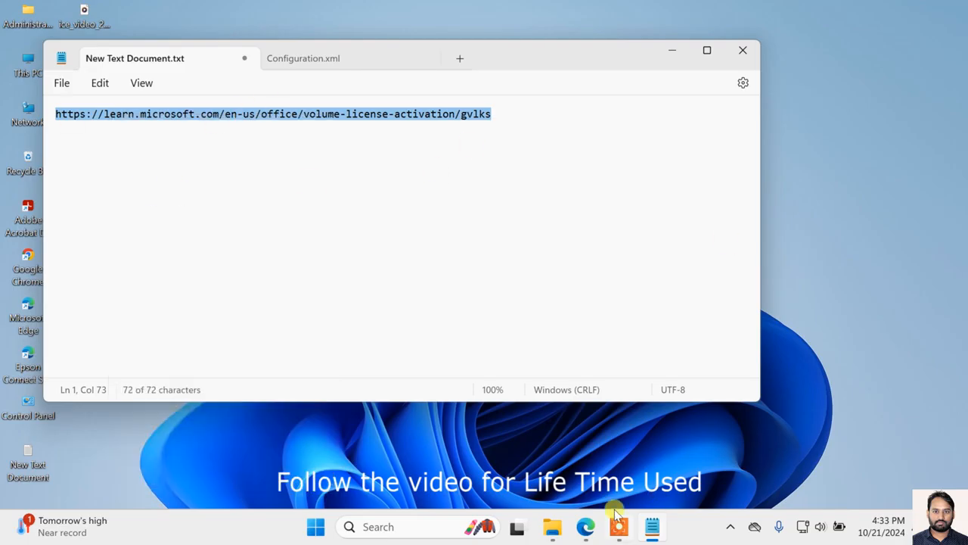
Switch to Microsoft Edge and load the copied gvlks link in a new tab.
left_click(579, 528)
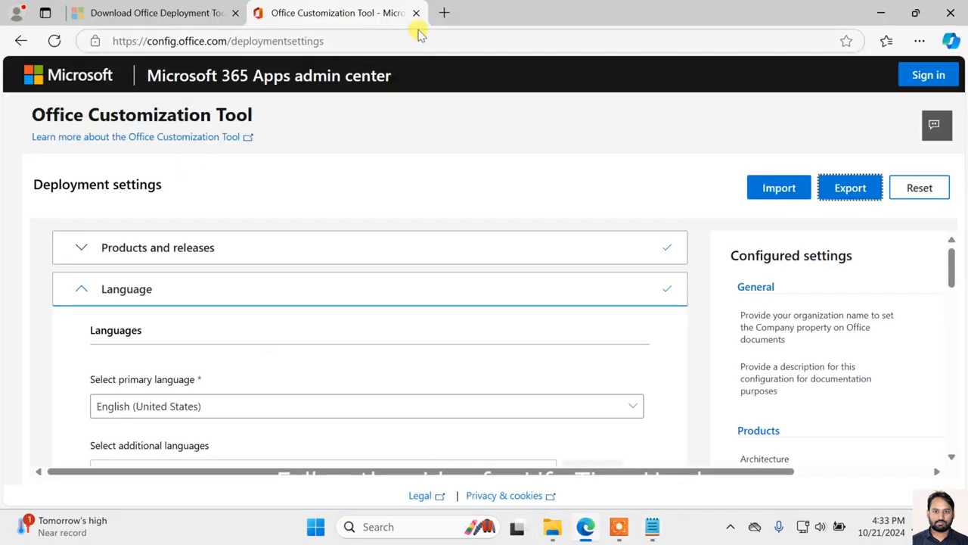
left_click(444, 12)
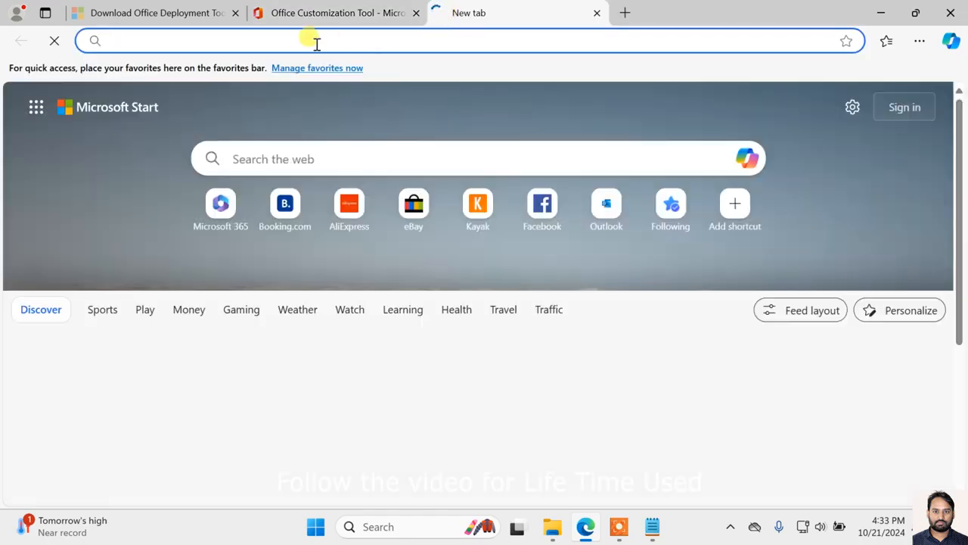
right_click(316, 39)
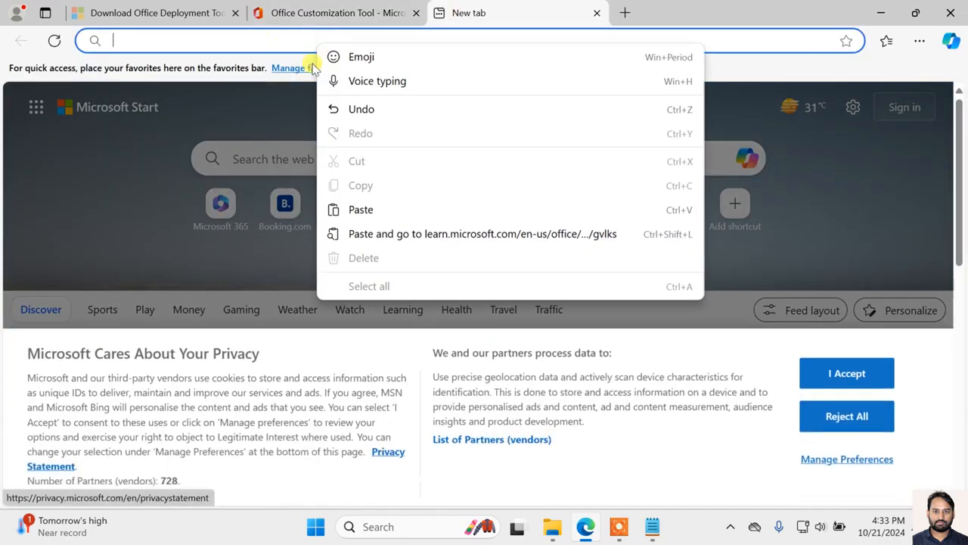
left_click(391, 234)
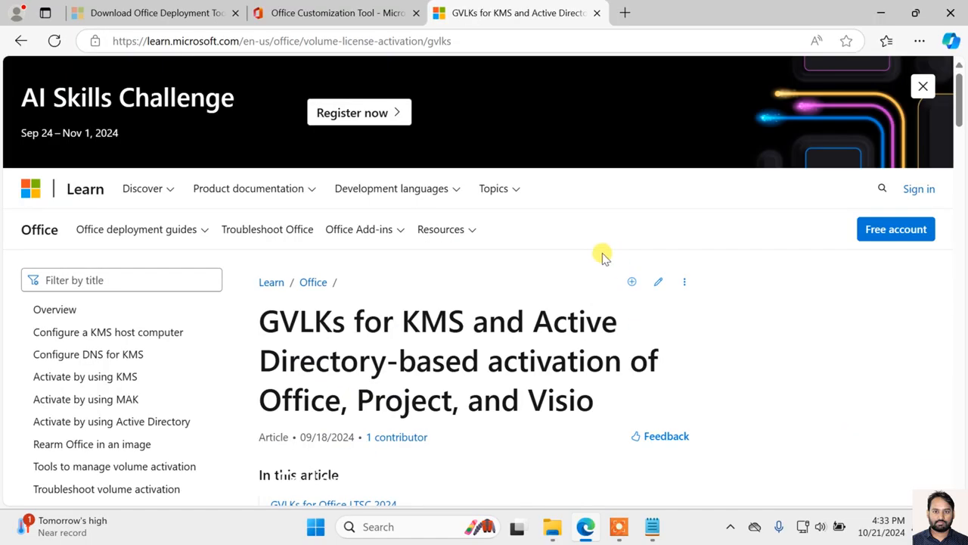
Find the GVLKs for Office LTSC 2021 table and copy the product key for Office LTSC Professional Plus 2021.
scroll(611, 281, "down", 9)
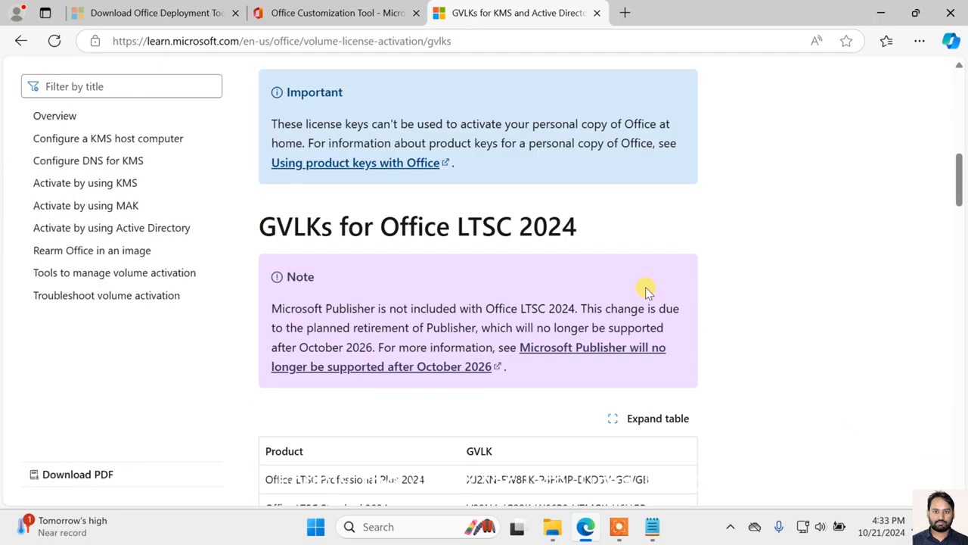
scroll(648, 290, "down", 2)
scroll(649, 290, "down", 4)
scroll(648, 290, "down", 3)
scroll(648, 290, "up", 3)
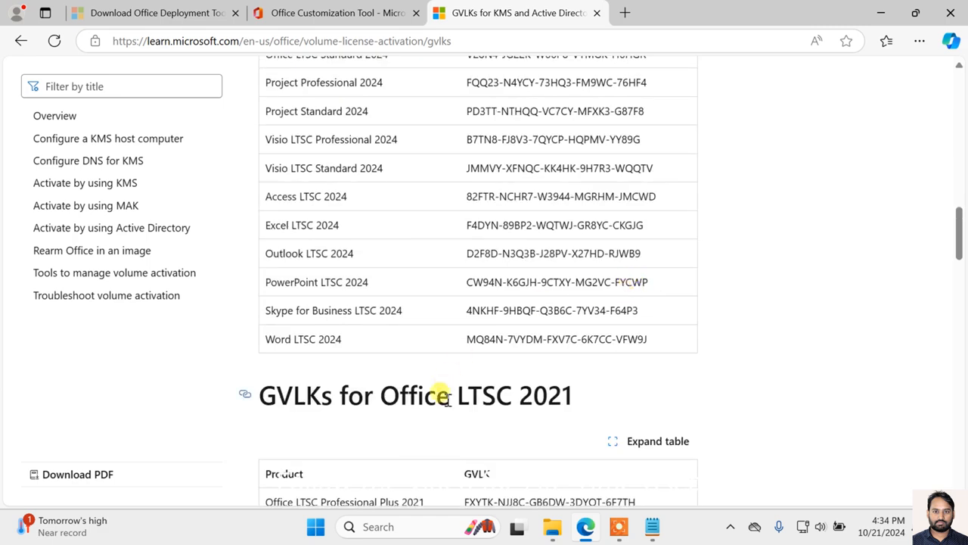
scroll(564, 391, "down", 3)
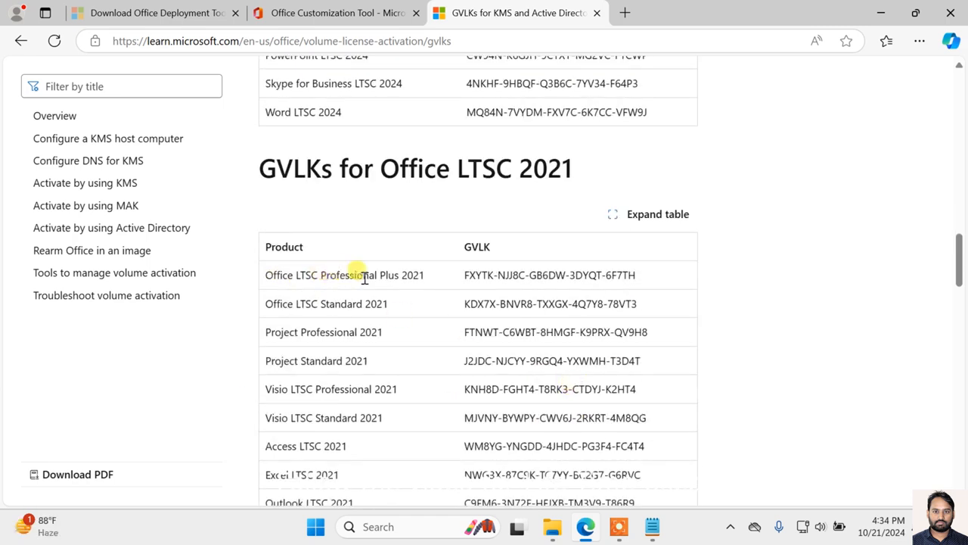
left_click_drag(464, 275, 637, 276)
key("ctrl+c")
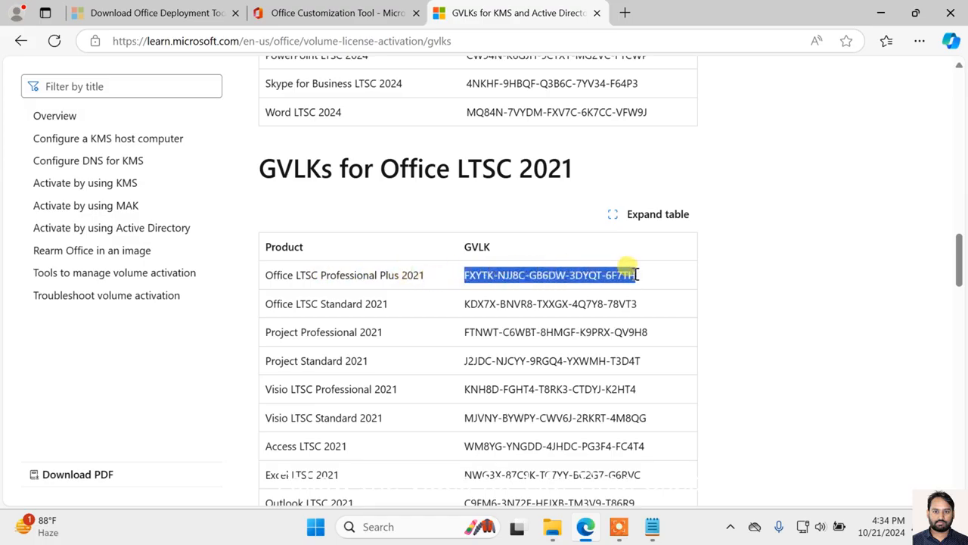
right_click(627, 275)
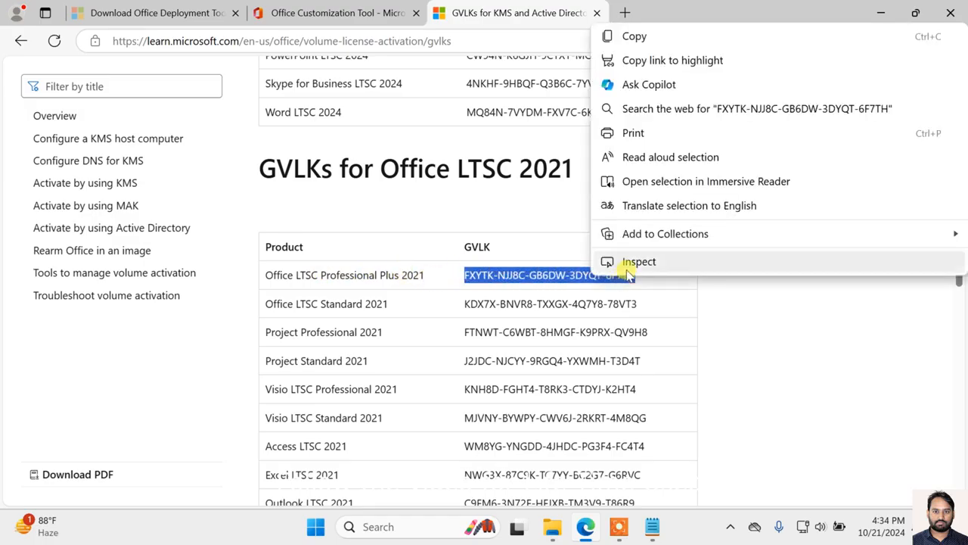
left_click(632, 36)
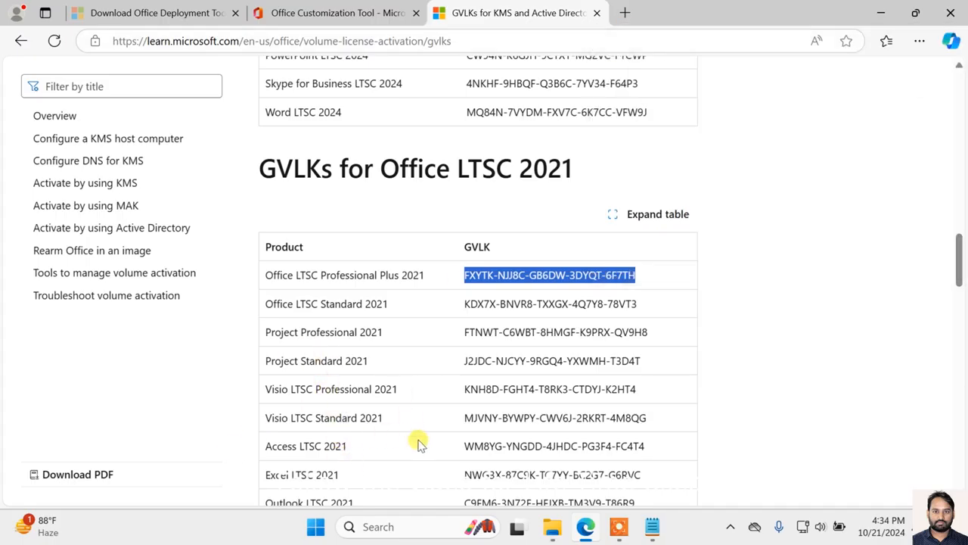
Return to the desktop, open the office2021 folder and open its Configuration file in Notepad.
left_click(880, 13)
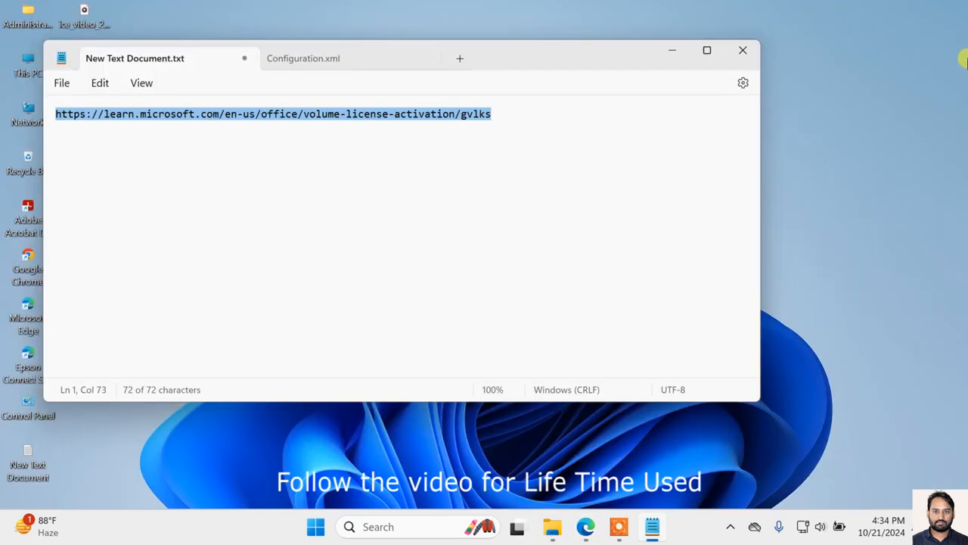
left_click(674, 51)
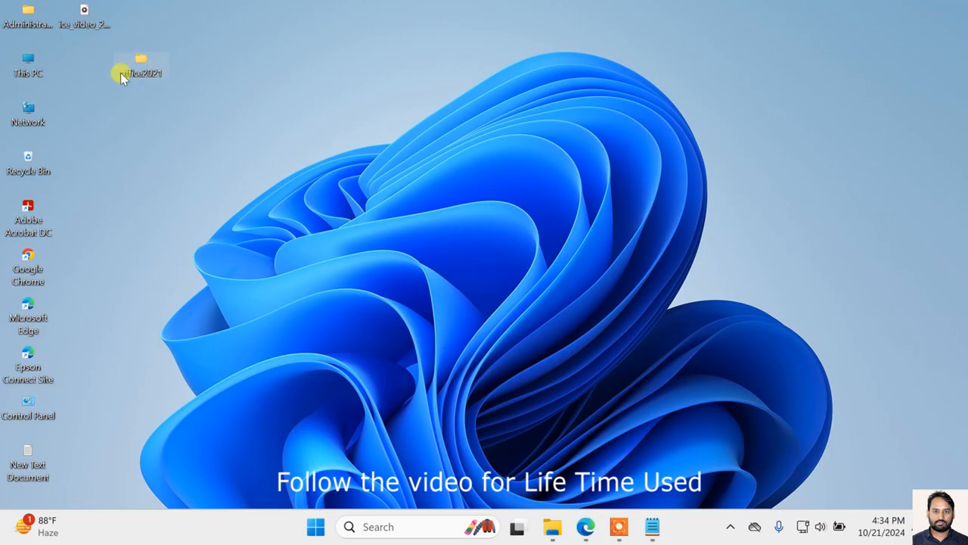
double_click(140, 69)
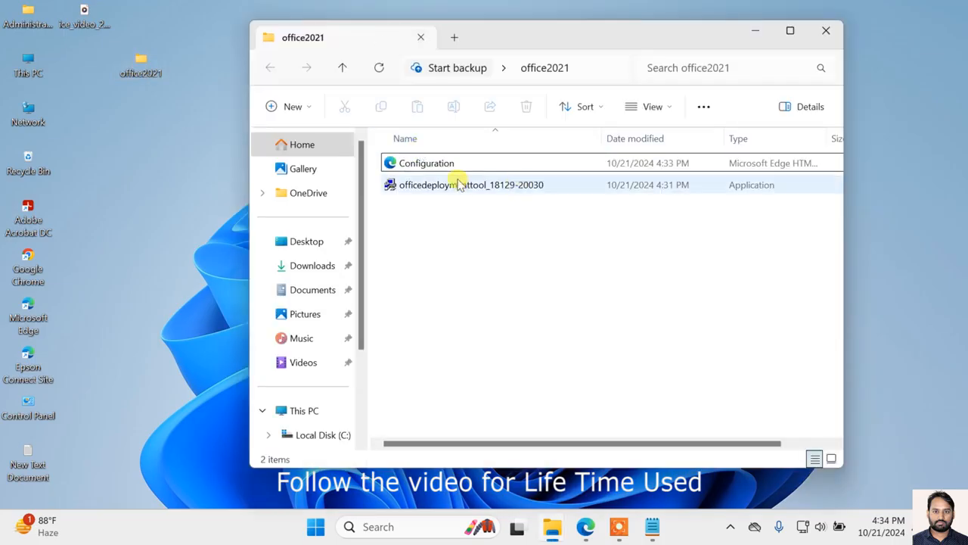
left_click(417, 170)
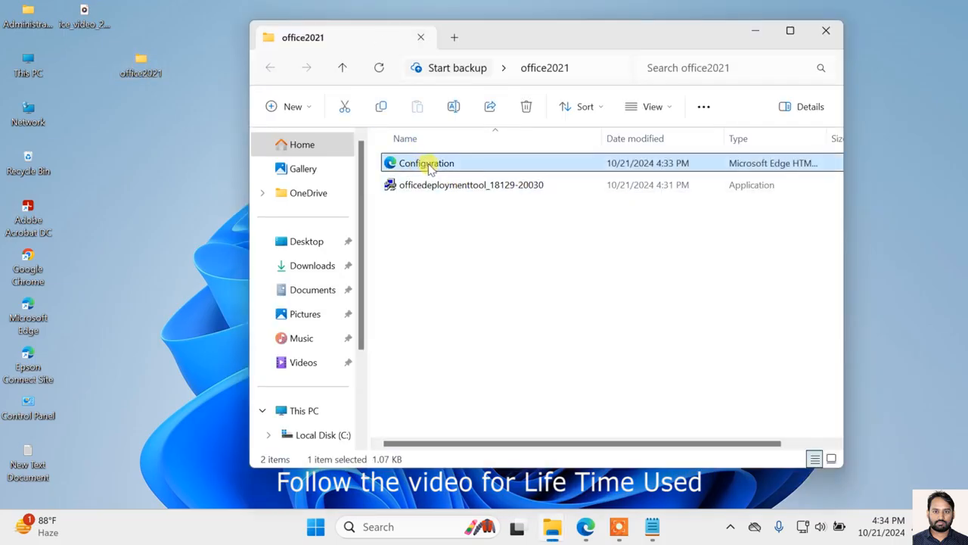
right_click(429, 168)
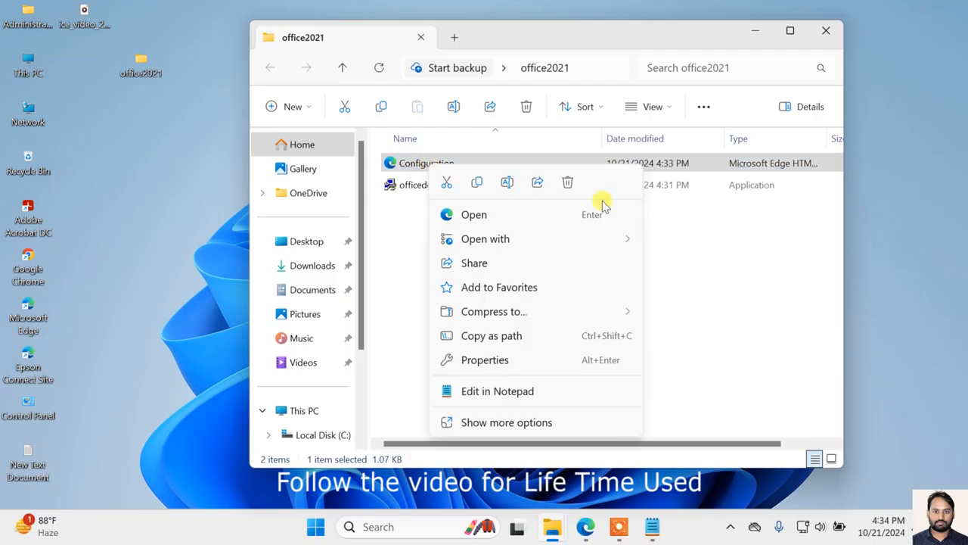
mouse_move(535, 240)
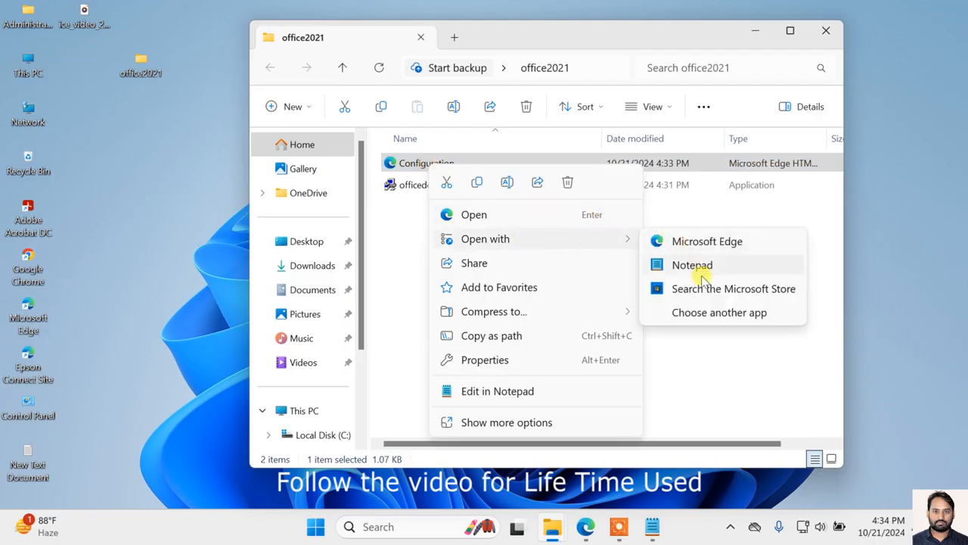
left_click(682, 316)
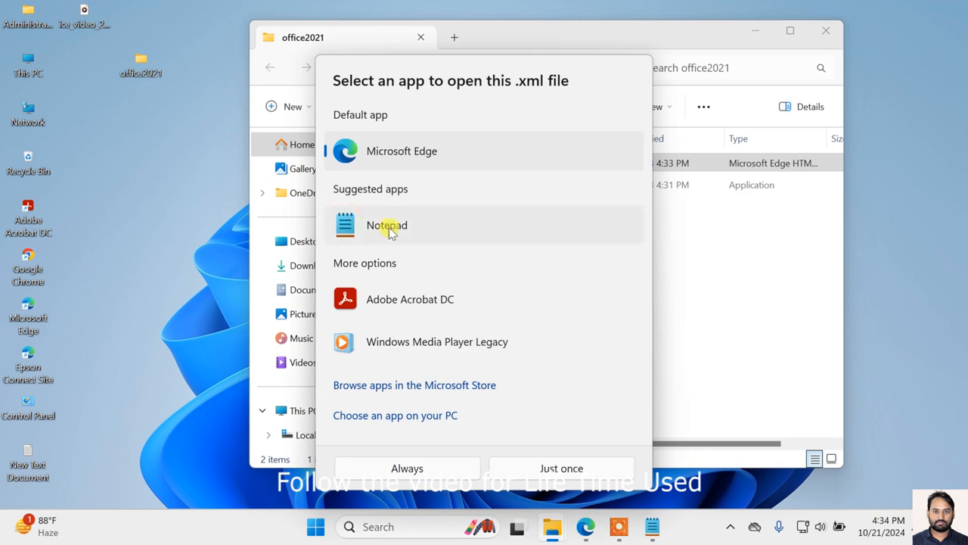
double_click(390, 229)
Replace the PIDKEY value on the ProPlus2021Volume product line with the copied product key.
left_click(451, 151)
left_click_drag(500, 139, 331, 147)
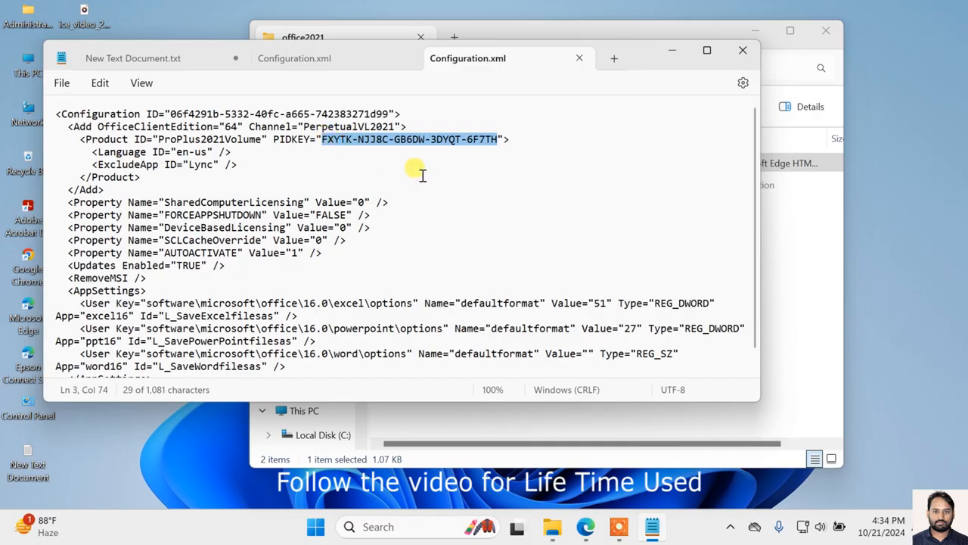
key("BackSpace")
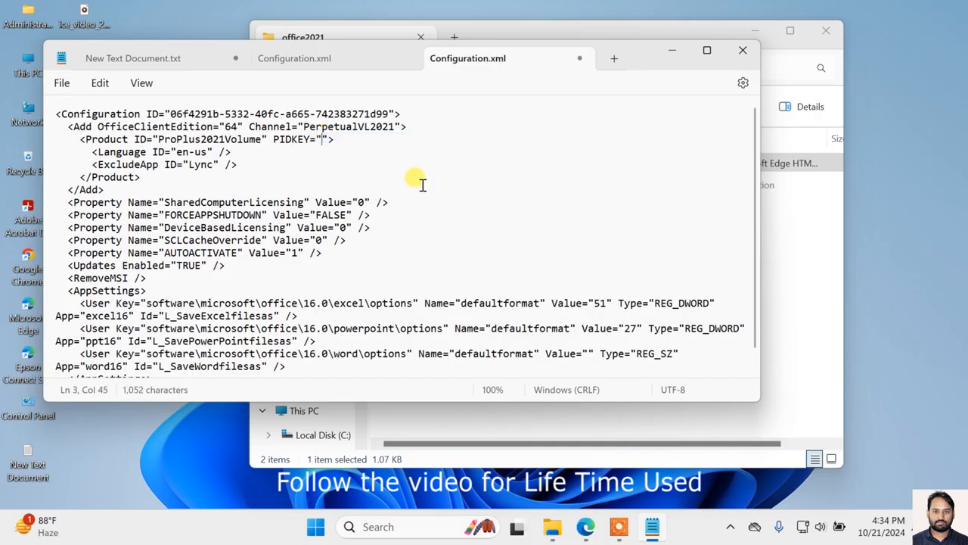
right_click(322, 139)
left_click(369, 249)
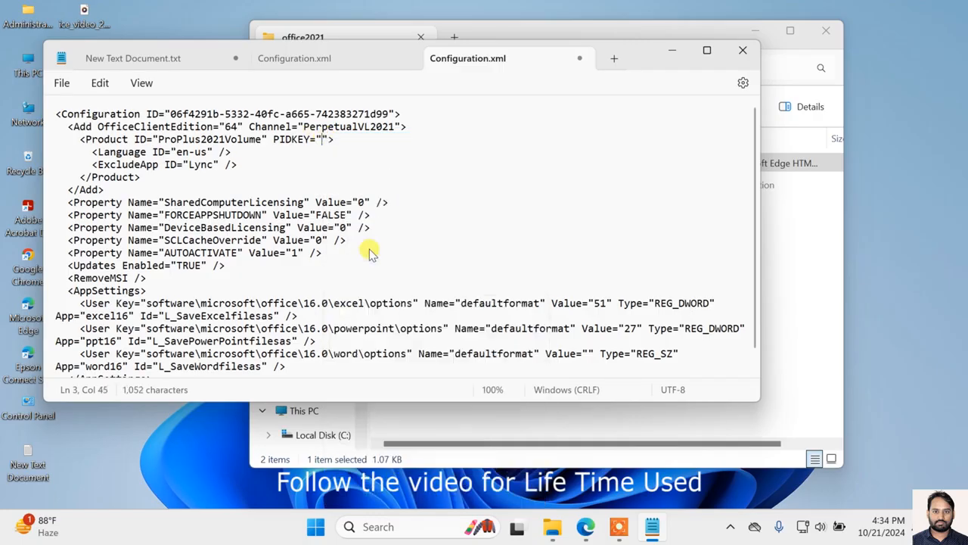
Save the edited Configuration.xml and close Notepad.
left_click(61, 83)
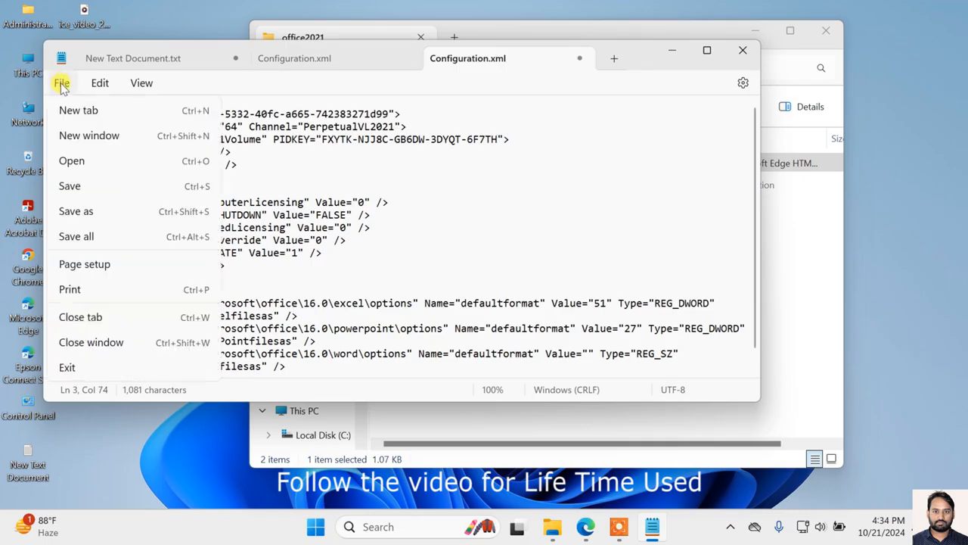
left_click(83, 182)
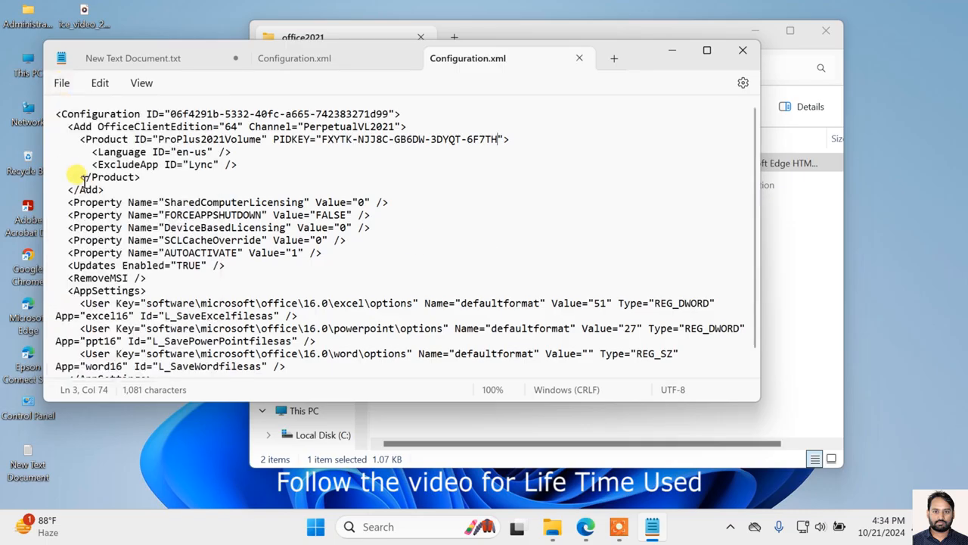
left_click(61, 84)
left_click(73, 187)
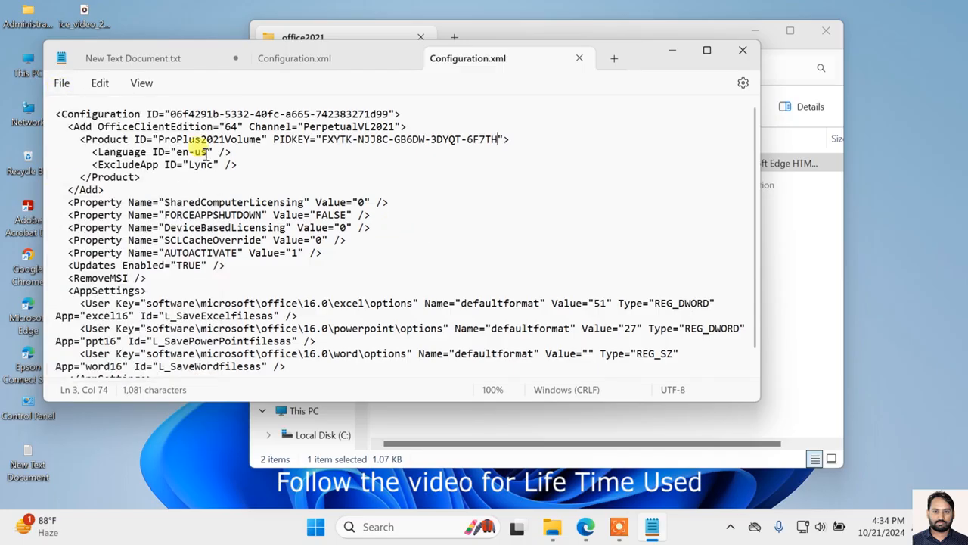
left_click(742, 51)
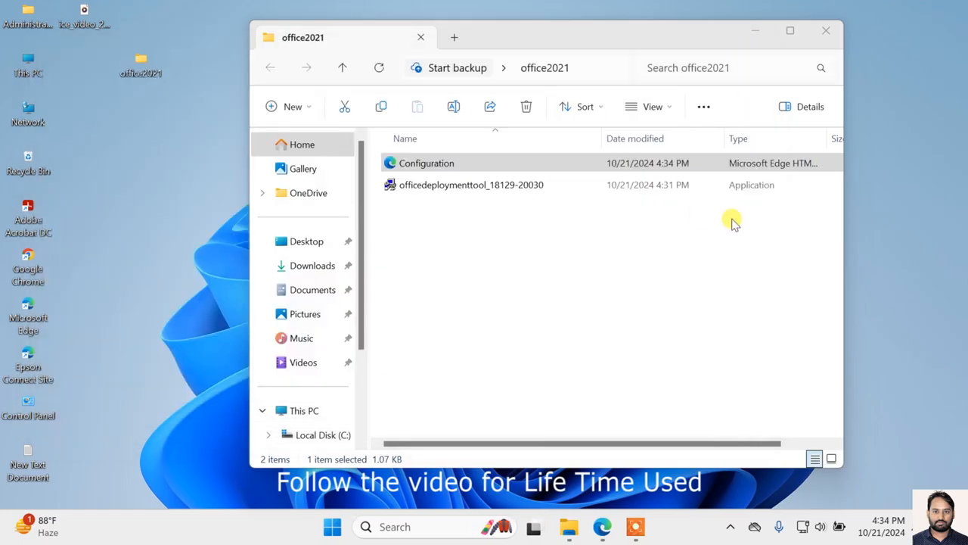
left_click(519, 234)
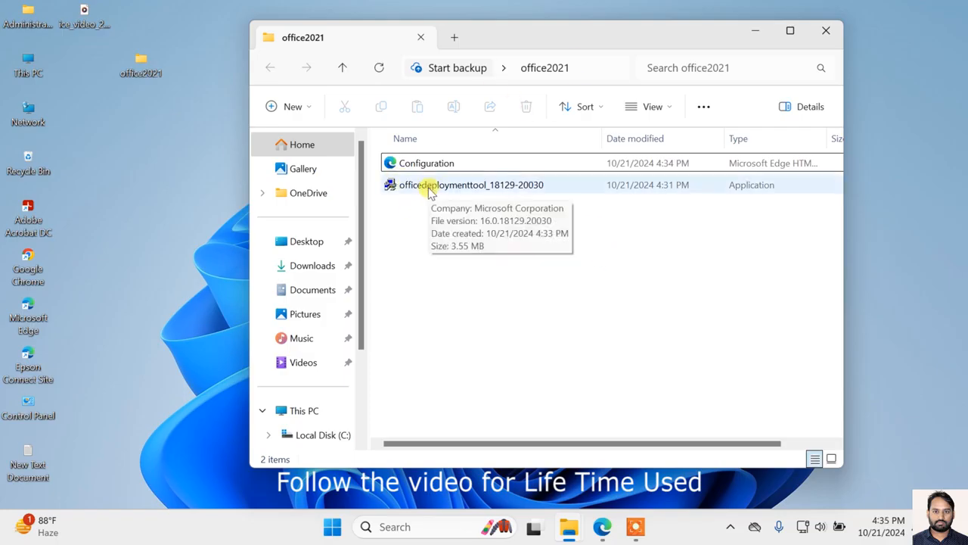
double_click(454, 189)
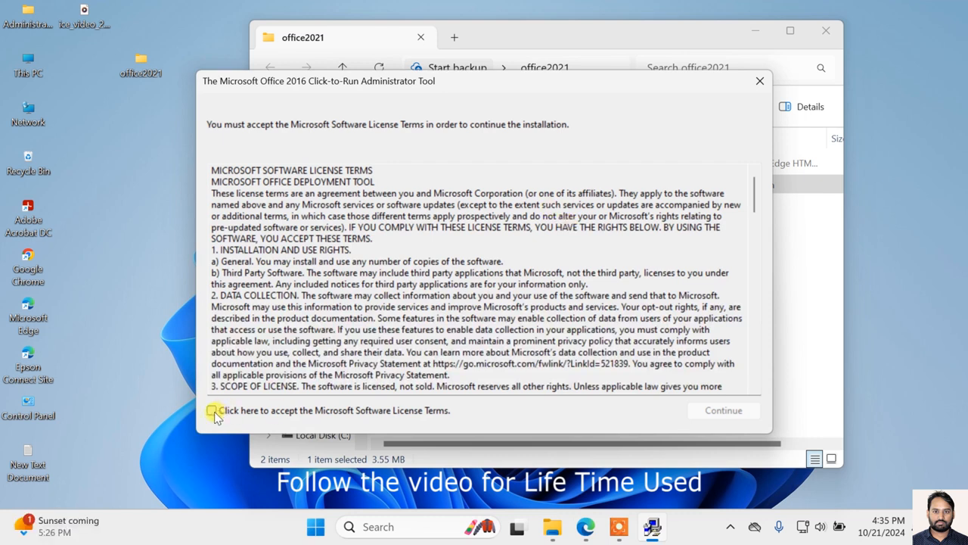
left_click(213, 411)
left_click(722, 408)
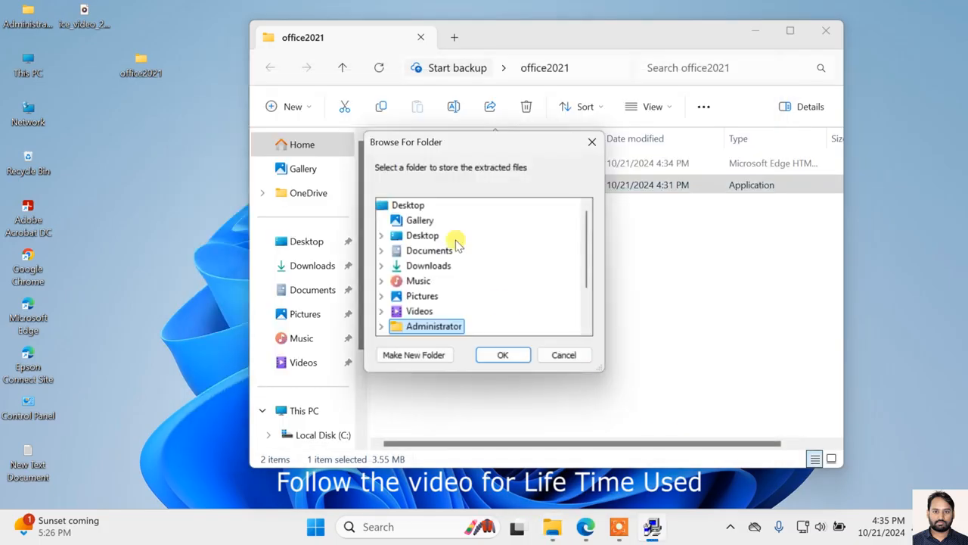
Extract the deployment tool's files into the office2021 folder on the Desktop and dismiss the completion message.
left_click(381, 235)
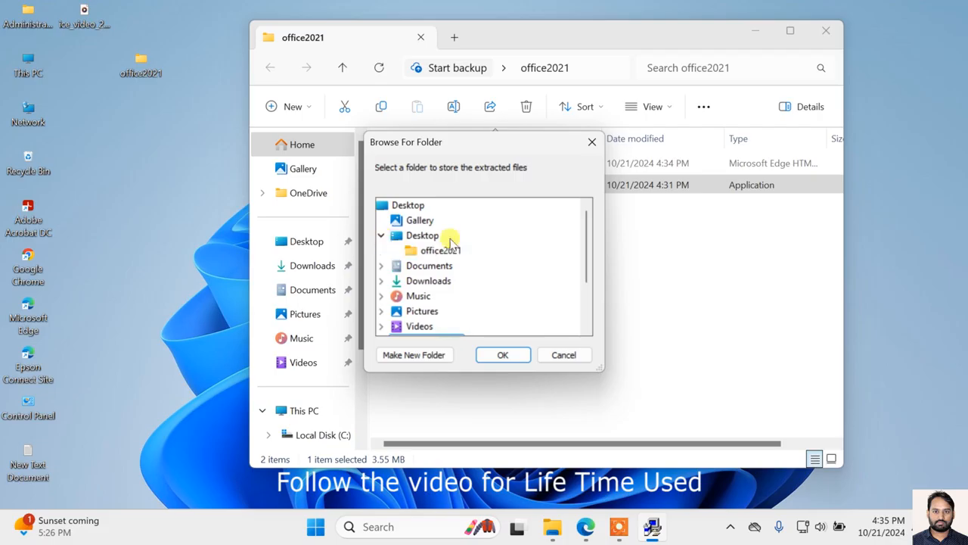
left_click(436, 254)
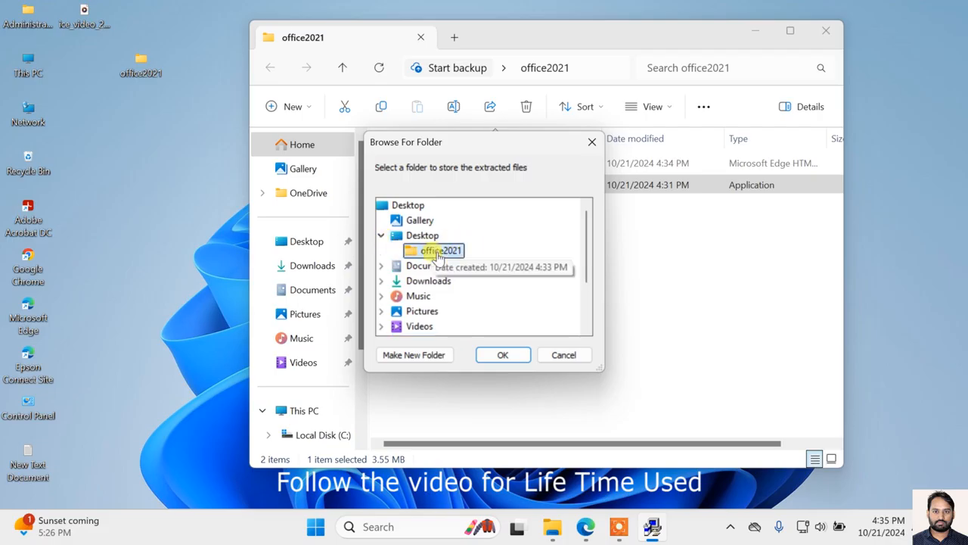
left_click(504, 354)
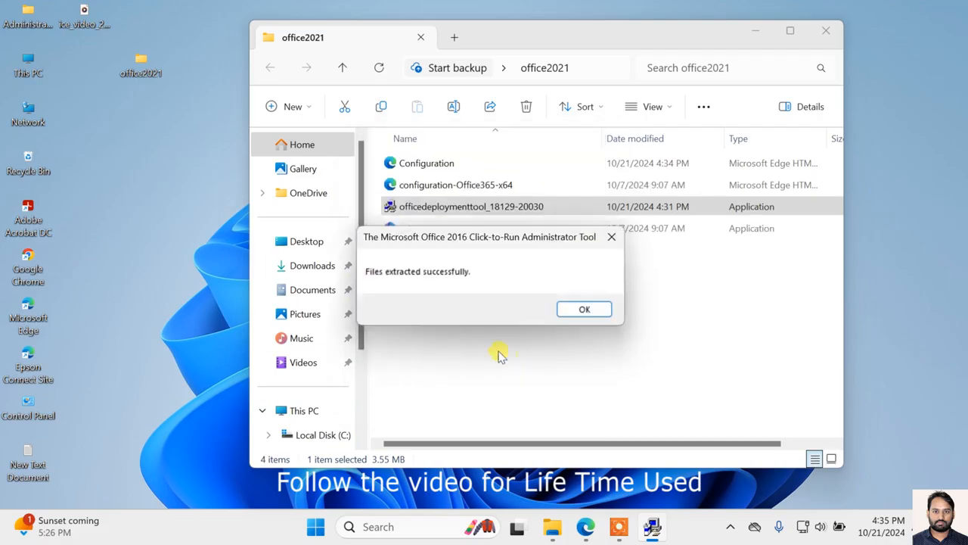
left_click(585, 310)
left_click(511, 333)
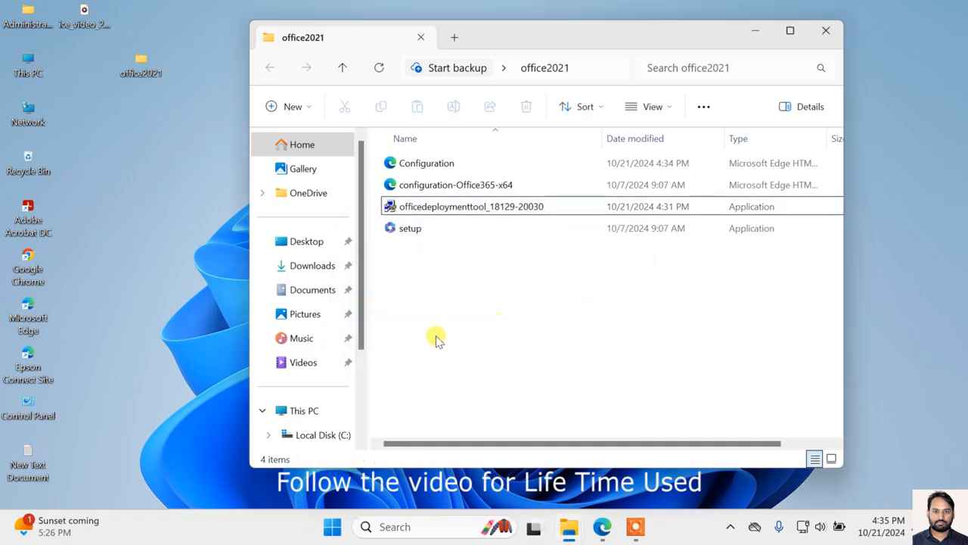
left_click(419, 235)
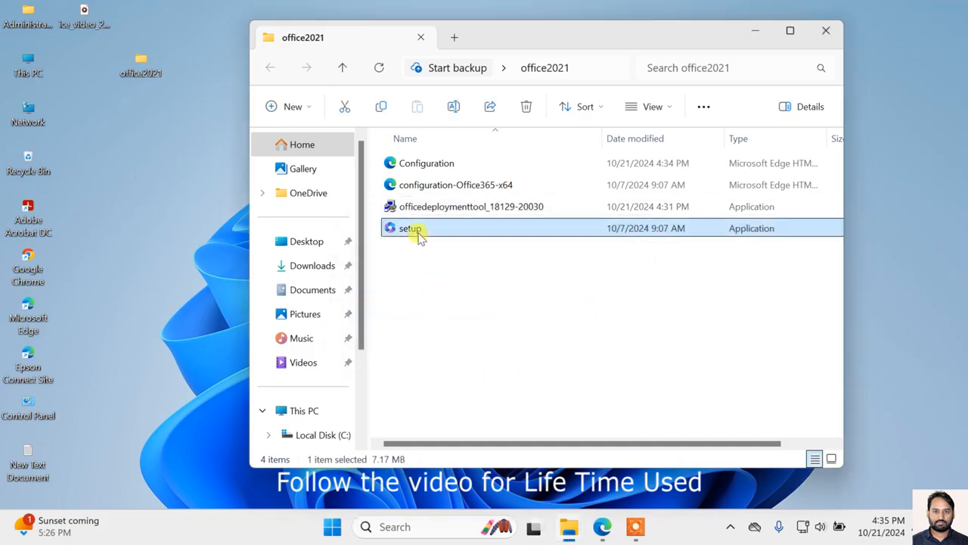
left_click(444, 188)
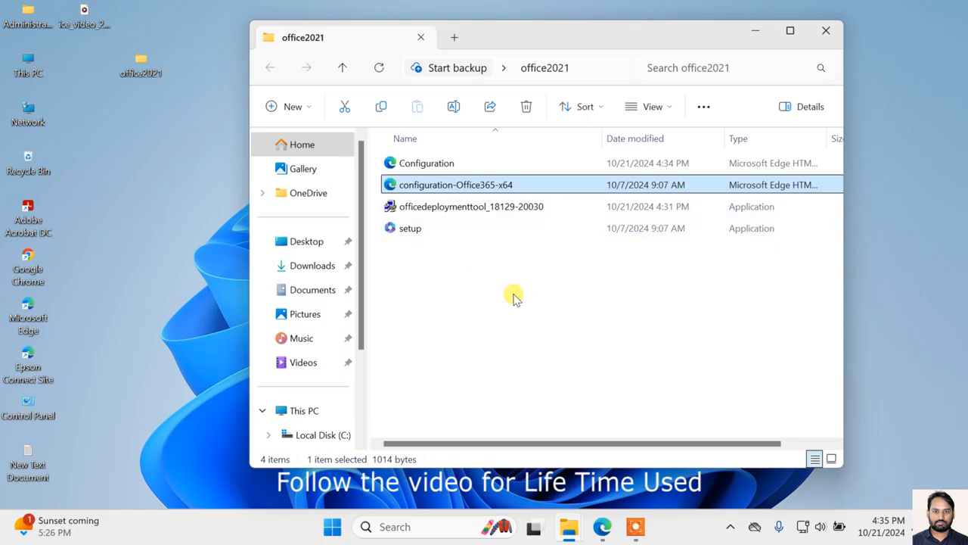
left_click(518, 300)
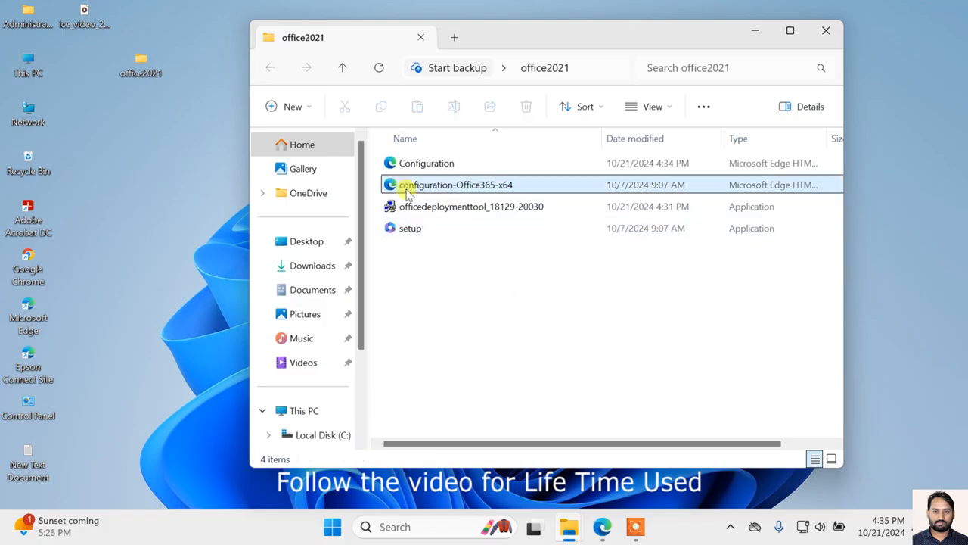
left_click(586, 69)
left_click(489, 242)
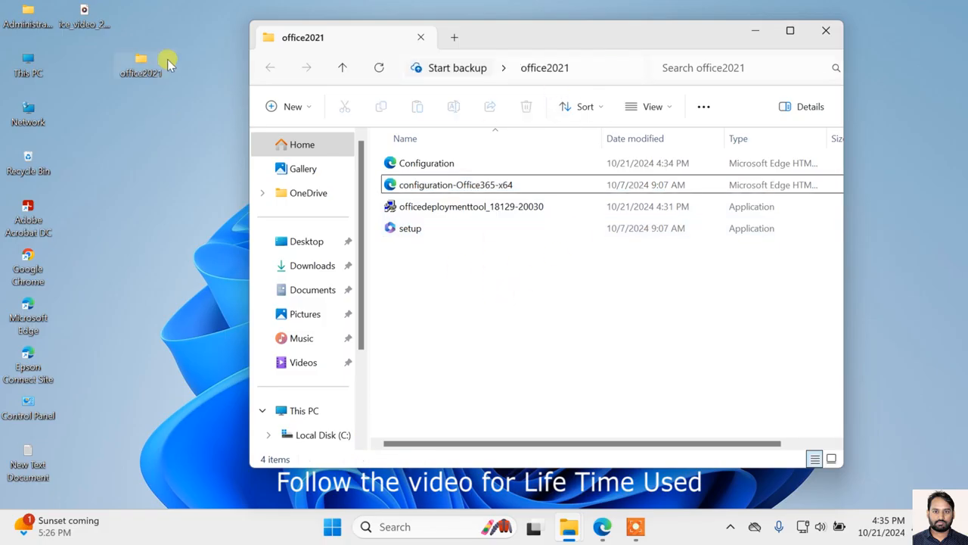
Copy the full path of the office2021 folder from File Explorer.
left_click(586, 70)
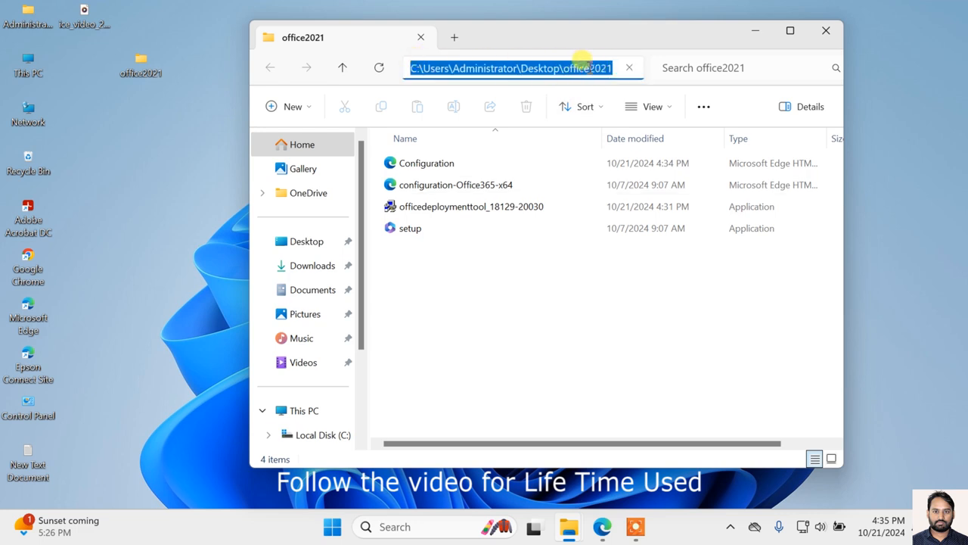
right_click(575, 67)
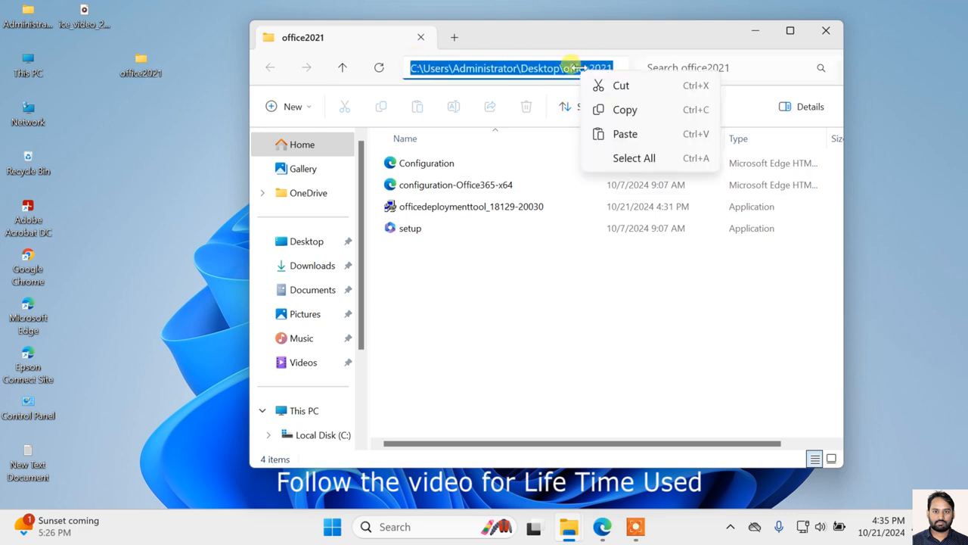
left_click(611, 110)
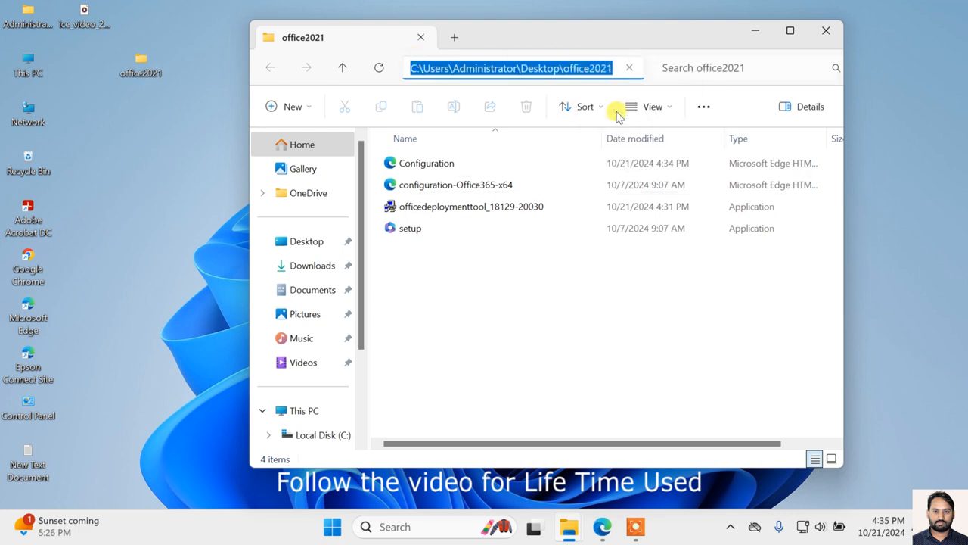
Search for cmd, run Command Prompt as administrator and move its window fully into view.
left_click(375, 526)
type("cmd")
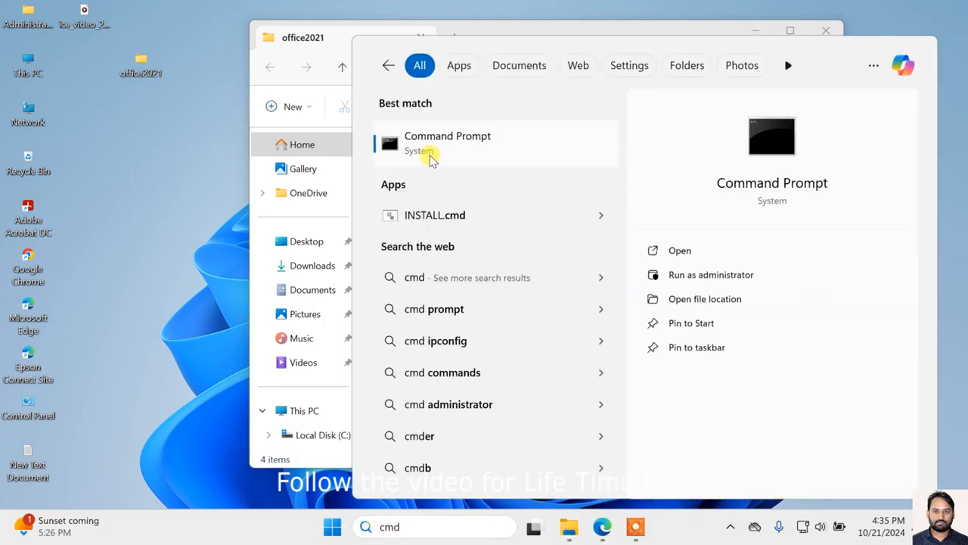
right_click(445, 149)
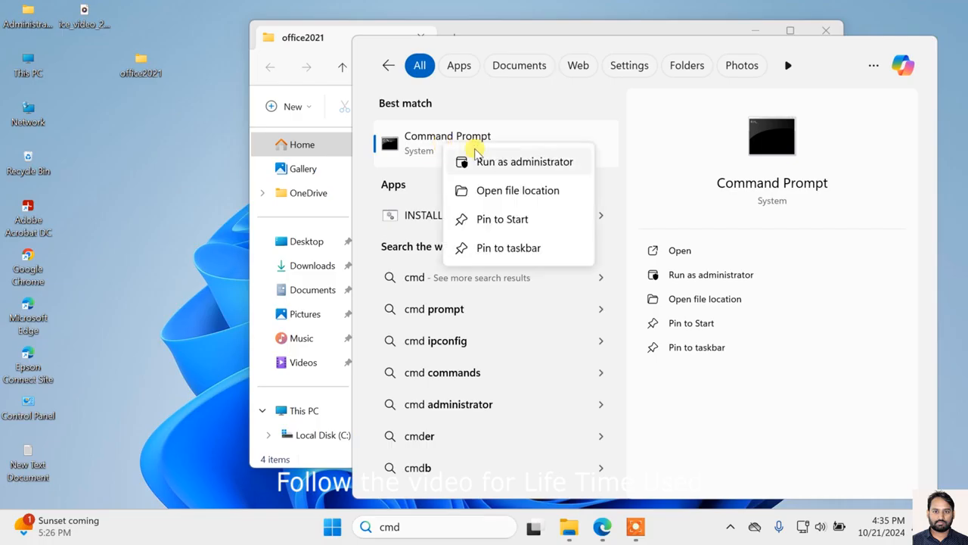
left_click(496, 163)
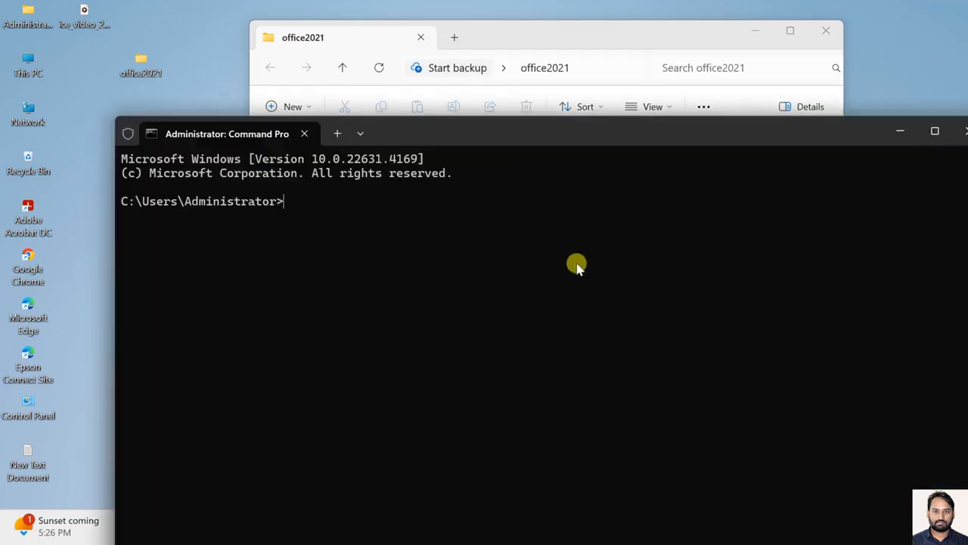
left_click_drag(449, 141, 433, 45)
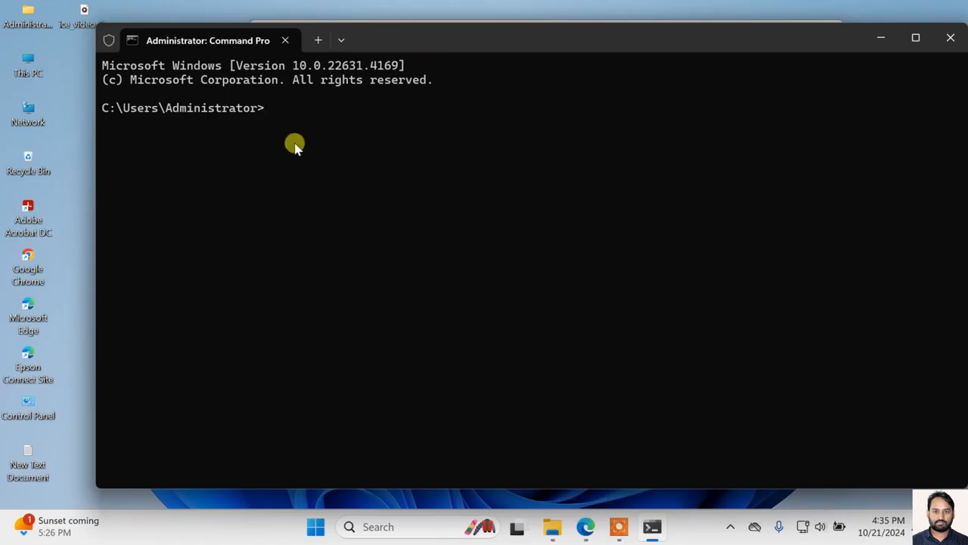
Change the working directory to C:\Users\Administrator\Desktop\office2021 with the cd command and the copied path.
type("c")
type("d")
key("ctrl+v")
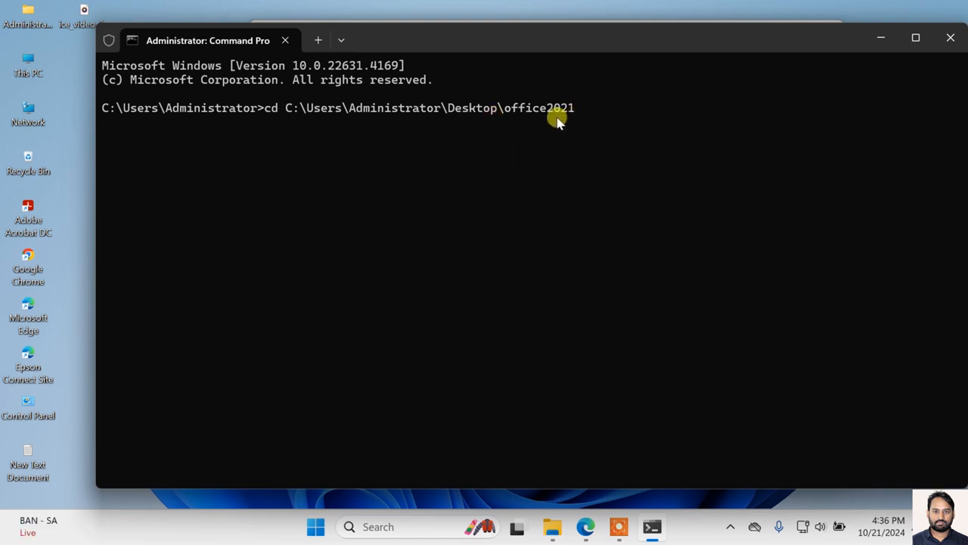
key("Return")
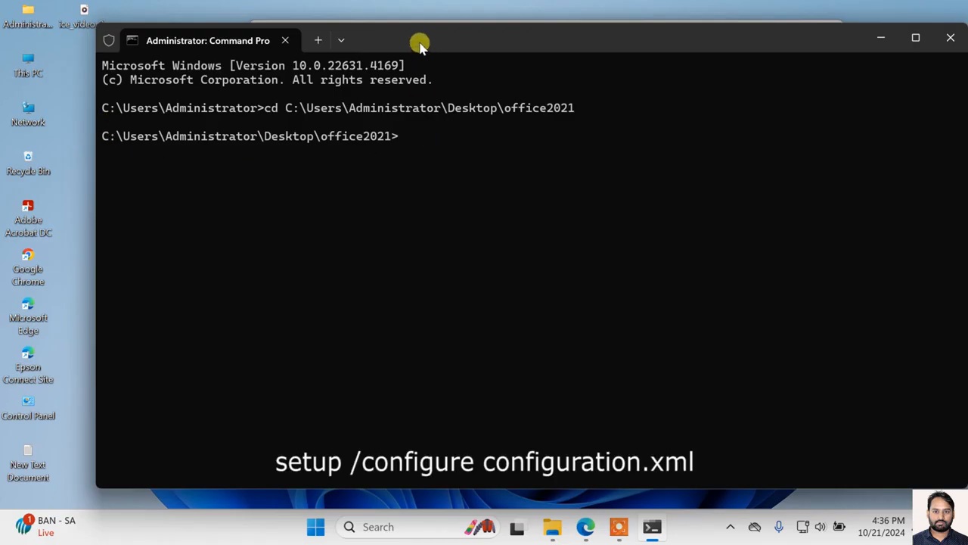
Rearrange the Command Prompt and office2021 folder windows so the folder's file names show beside the prompt.
left_click_drag(419, 47, 467, 93)
left_click_drag(493, 47, 233, 28)
left_click(627, 93)
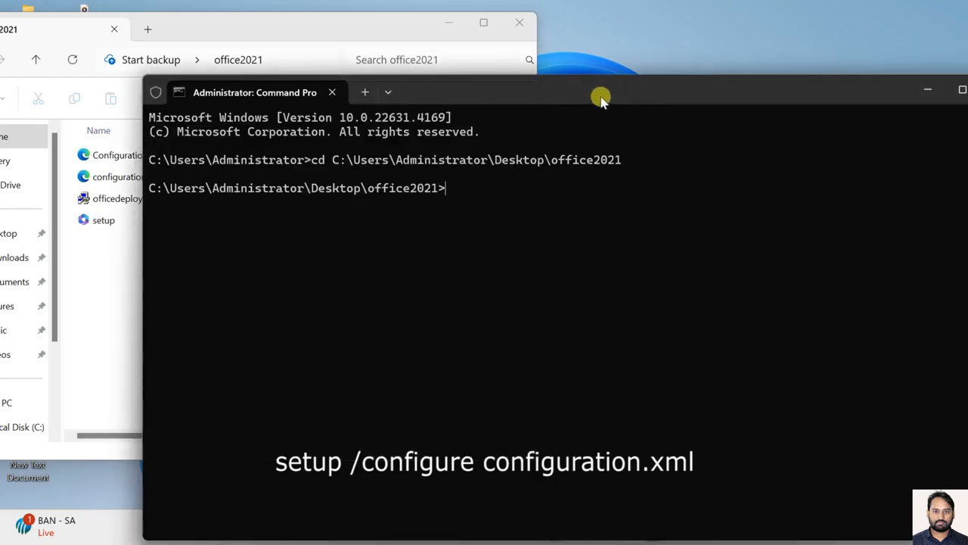
Run setup /configure configuration.xml from the office2021 directory in the Command Prompt to start the Office installation.
left_click_drag(601, 97, 614, 54)
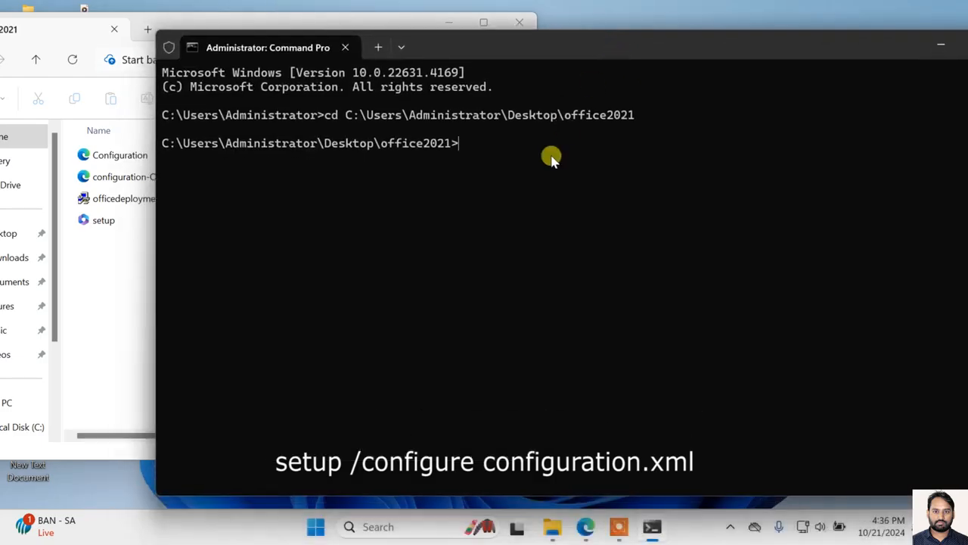
type("setup /")
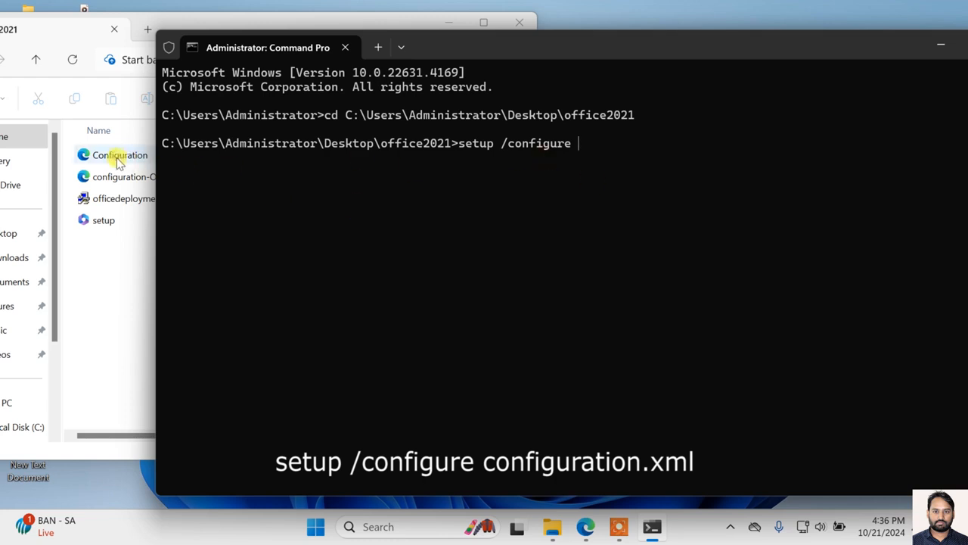
type("configuration.xml")
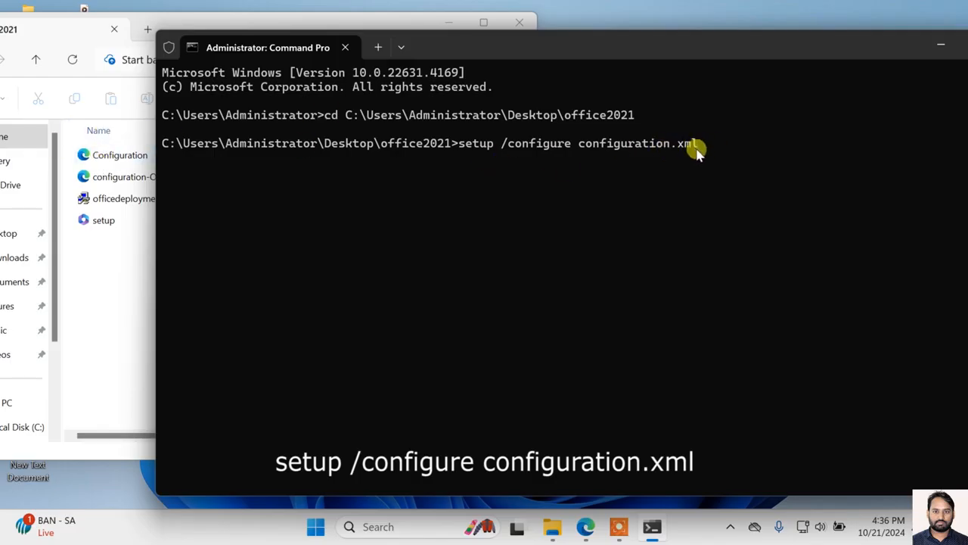
key("Return")
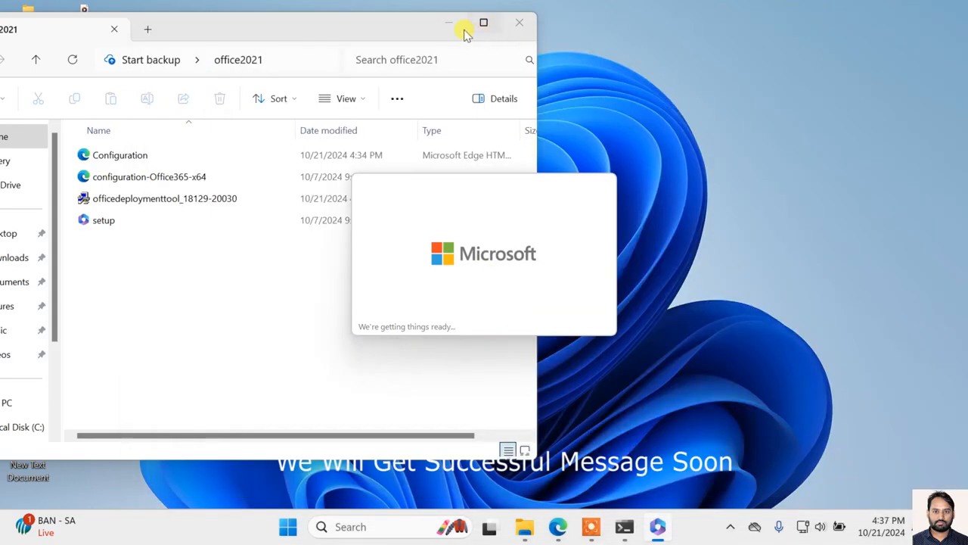
Minimize the office2021 folder window and close the Office installer once installation has finished.
left_click(449, 23)
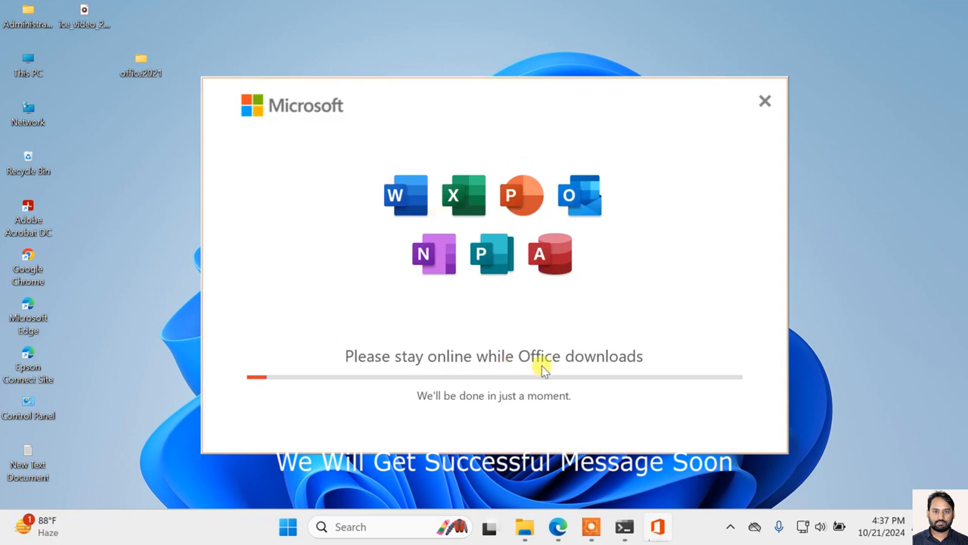
left_click_drag(415, 86, 398, 64)
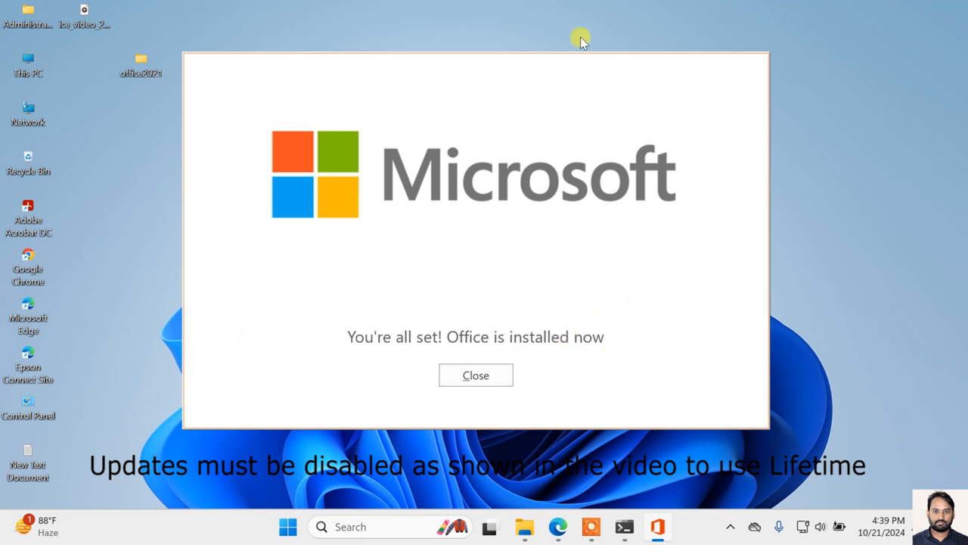
left_click(474, 376)
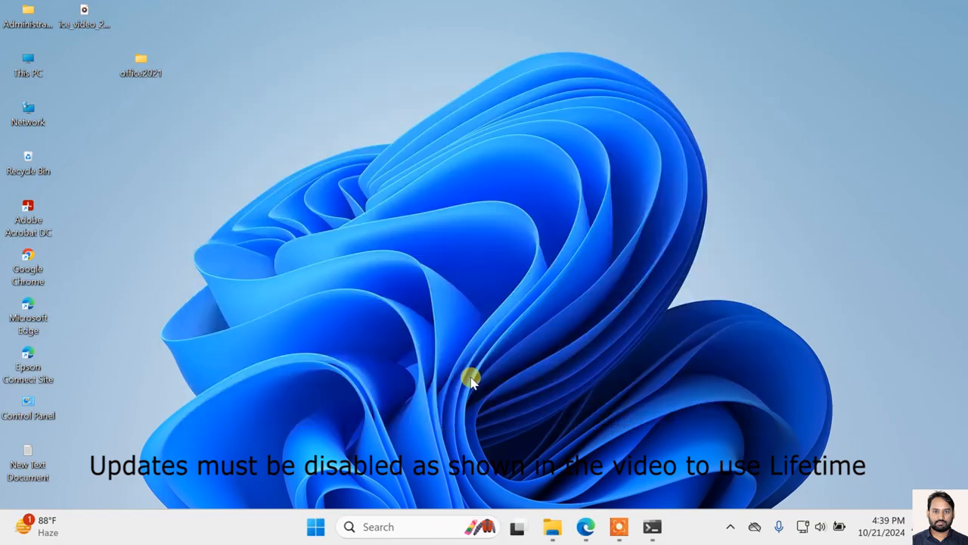
right_click(328, 142)
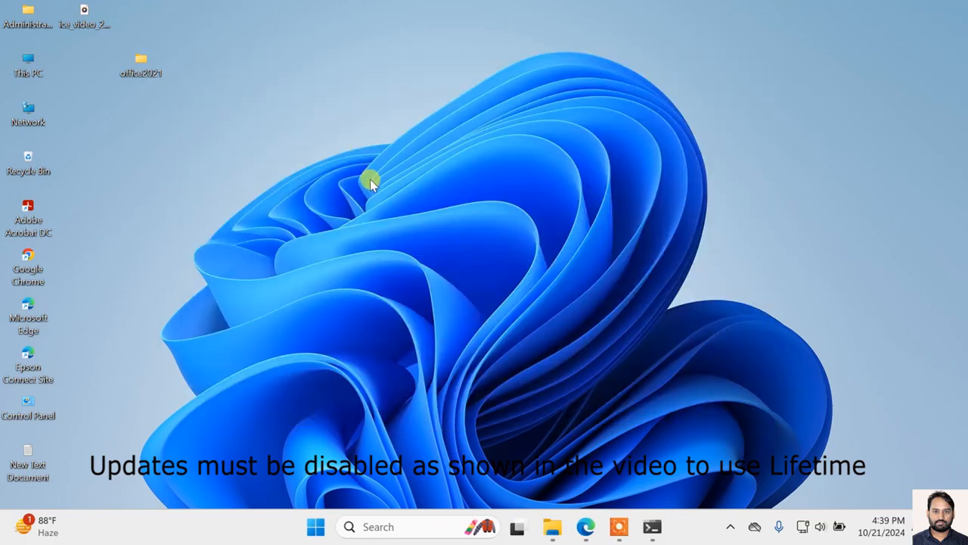
left_click(379, 205)
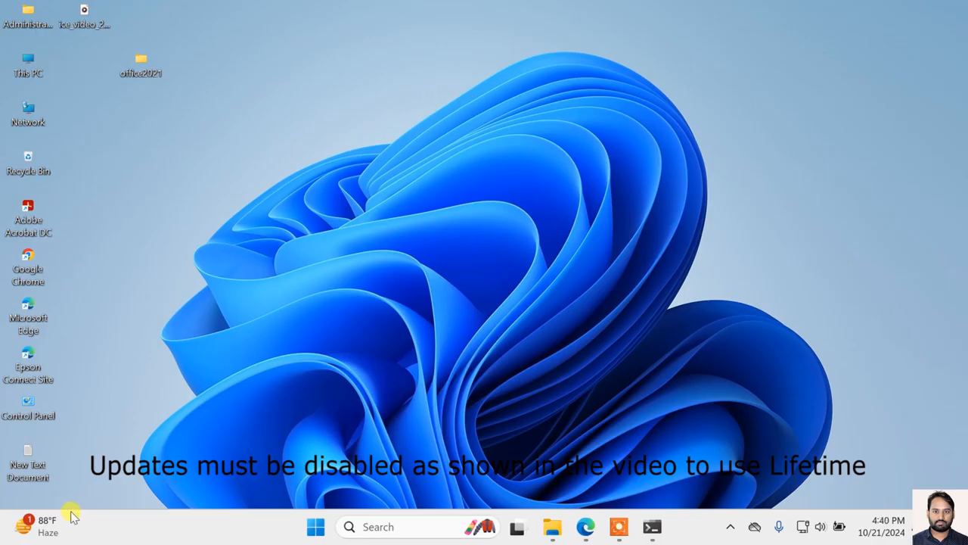
Search Windows for Excel, launch it and accept the Microsoft Office license agreement.
left_click(377, 528)
type("excel")
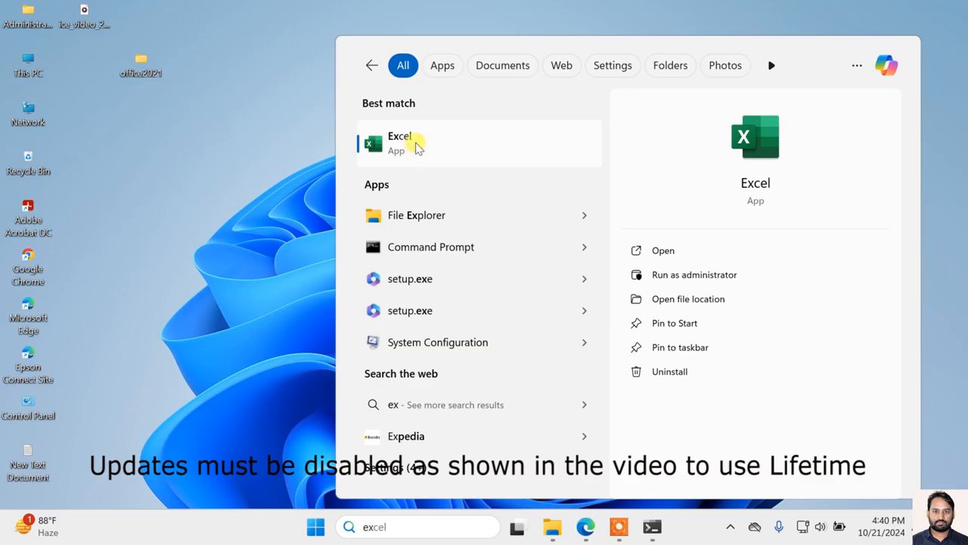
left_click(417, 145)
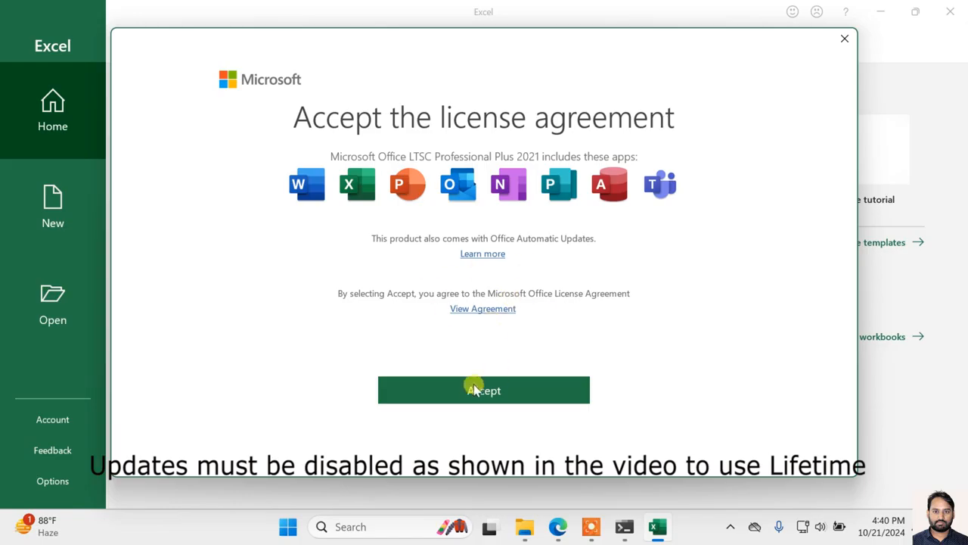
left_click(473, 390)
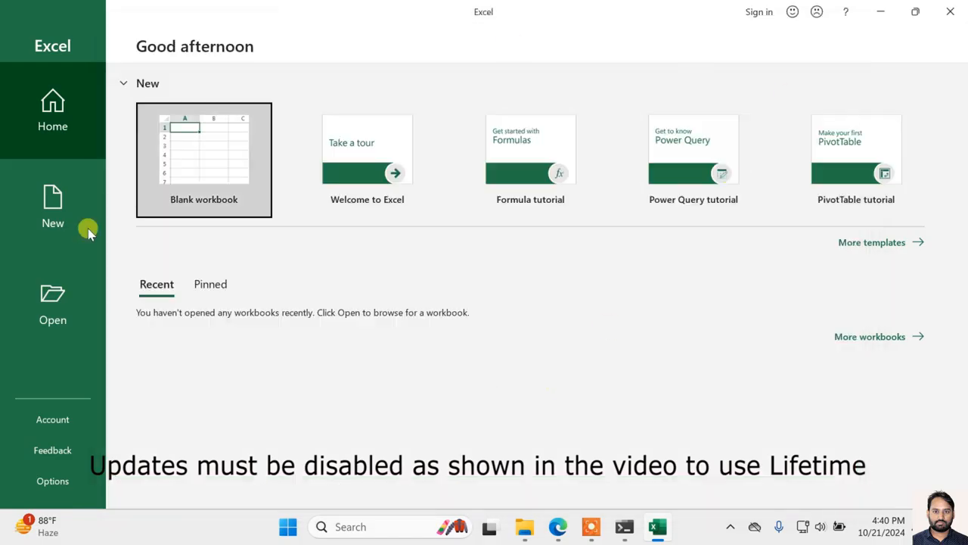
left_click(51, 421)
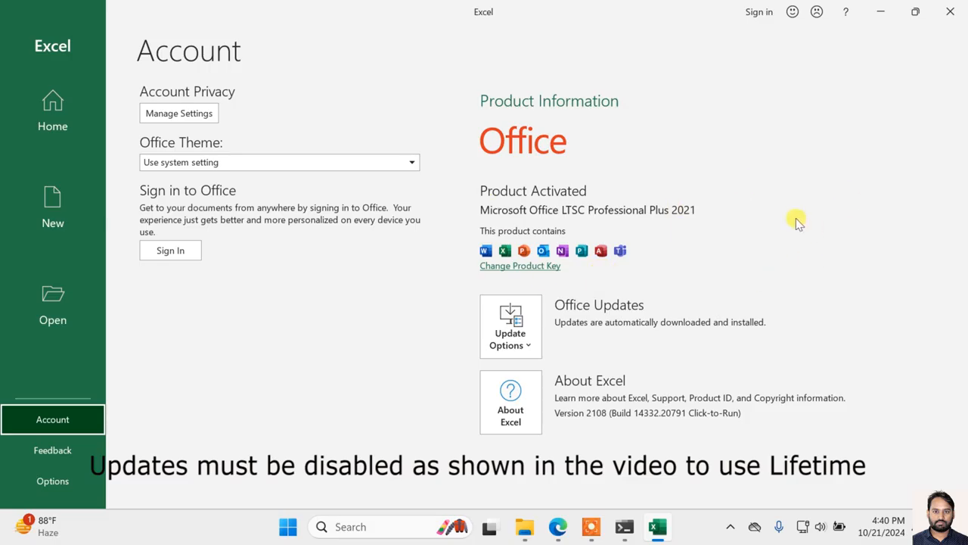
left_click(527, 347)
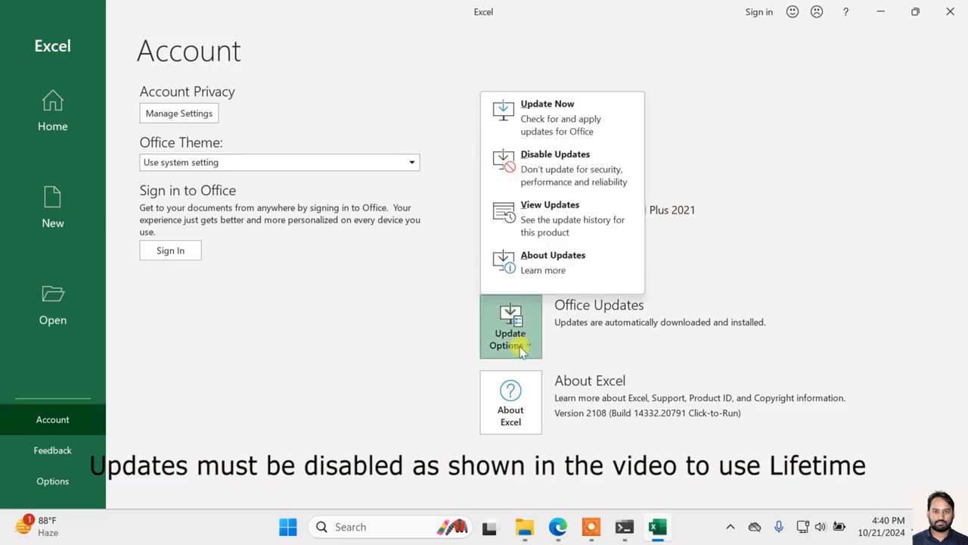
left_click(554, 156)
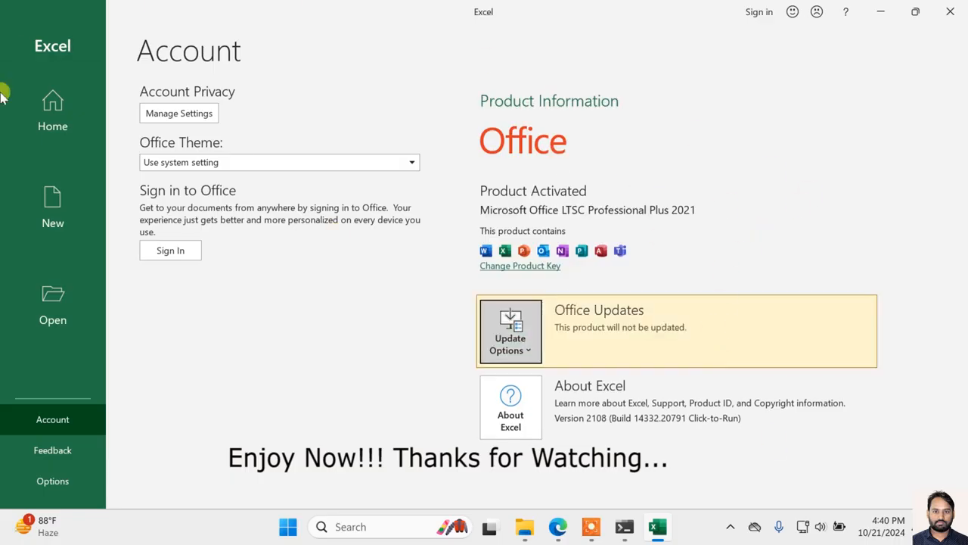
Return to Excel's start page and create a blank workbook.
left_click(53, 108)
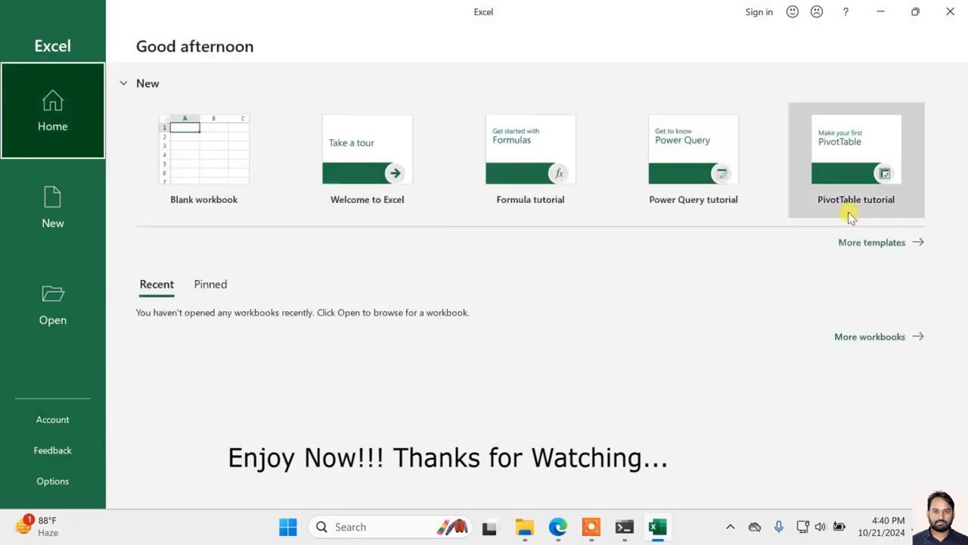
left_click(198, 142)
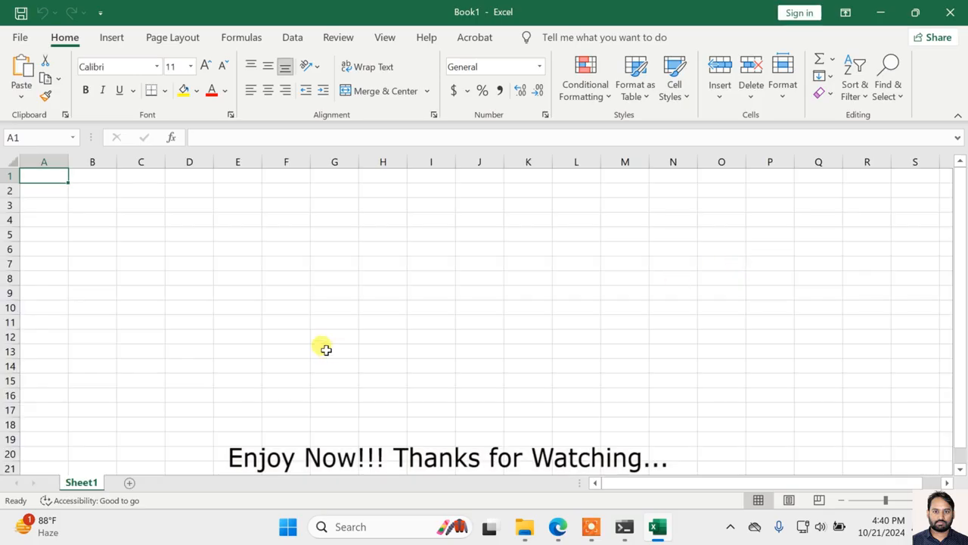
left_click(460, 305)
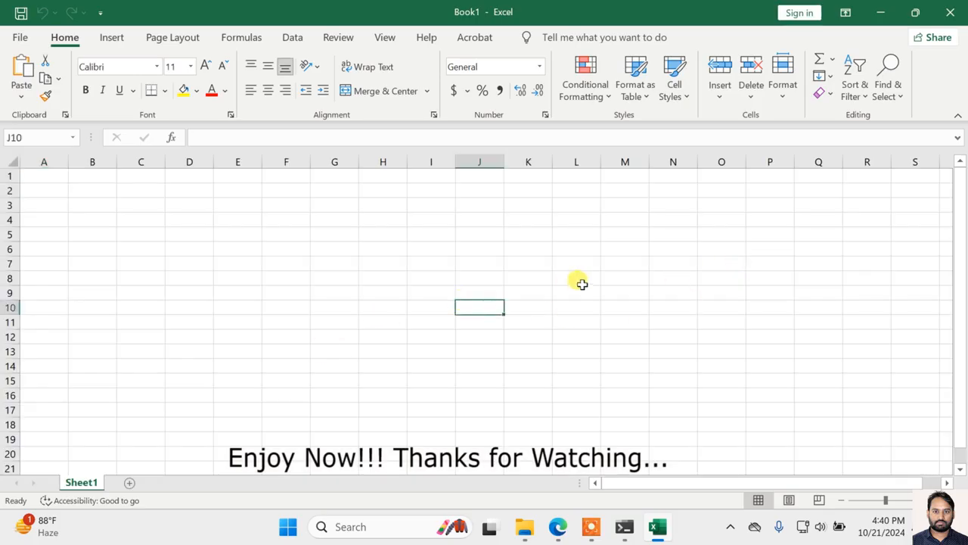
scroll(578, 302, "down", 5)
scroll(578, 317, "up", 5)
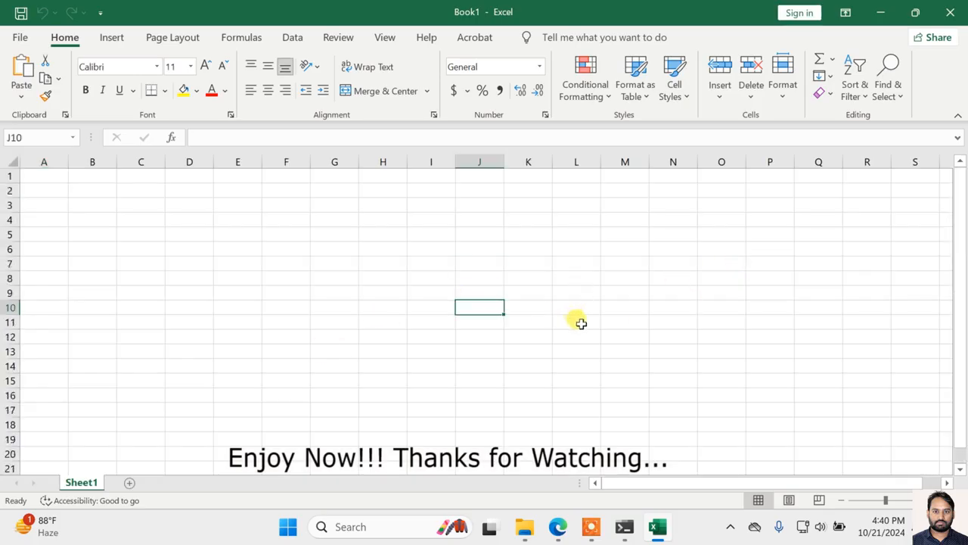
left_click(667, 305)
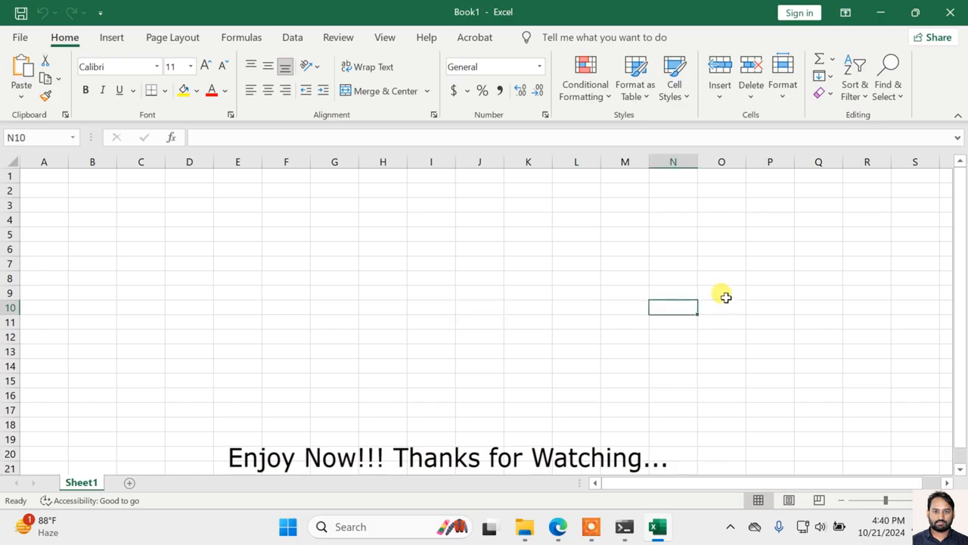